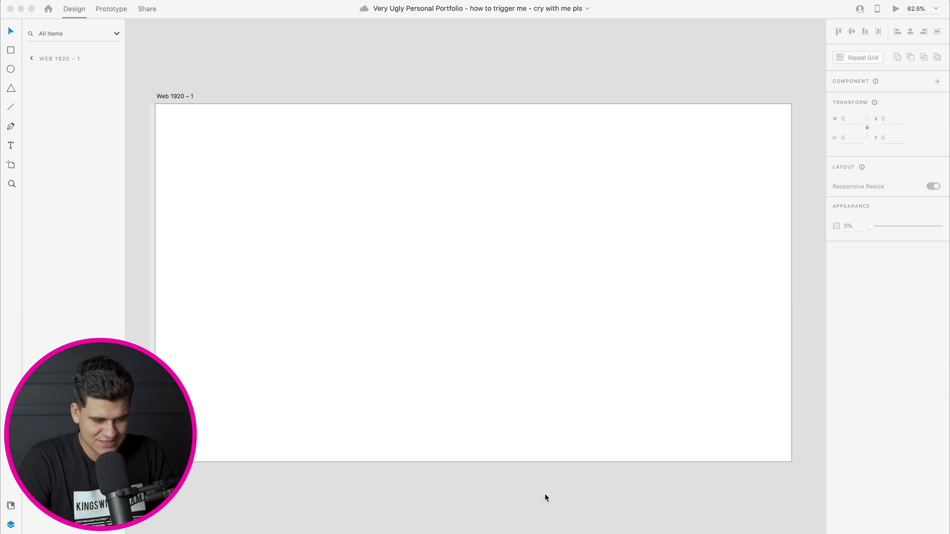
Draw a rectangle covering the artboard with no border and a green fill
click(10, 50)
mouse_move(151, 98)
mouse_down()
mouse_move(715, 425)
mouse_move(802, 460)
mouse_move(796, 466)
mouse_up()
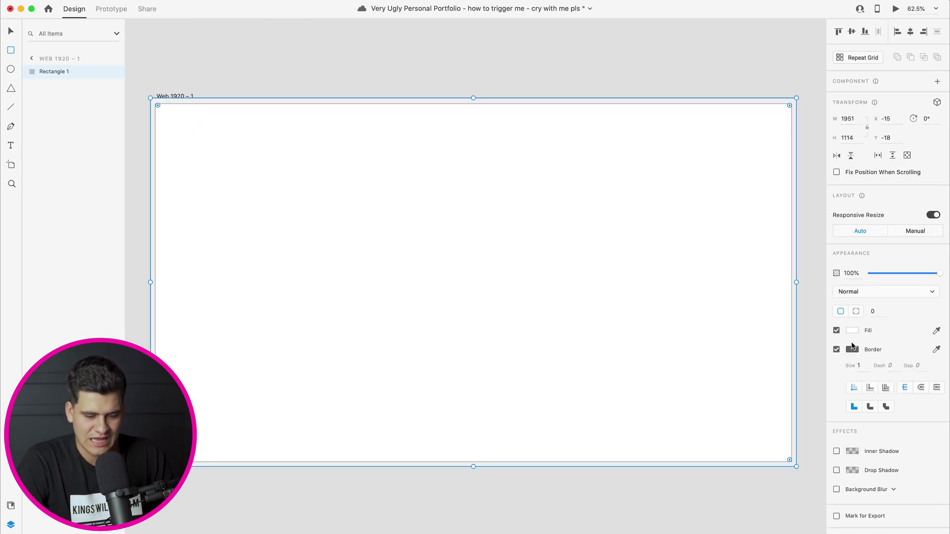
click(836, 349)
click(858, 329)
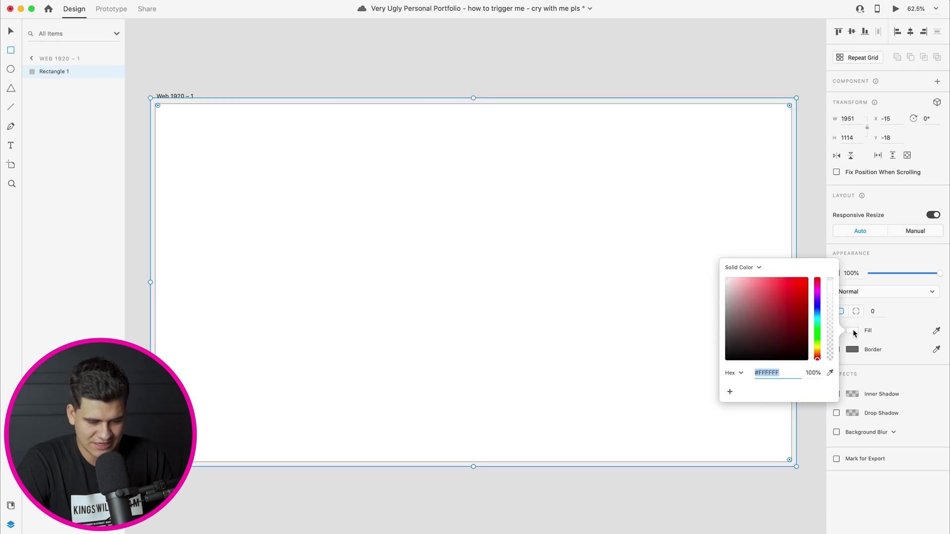
click(817, 330)
drag(792, 329, 776, 309)
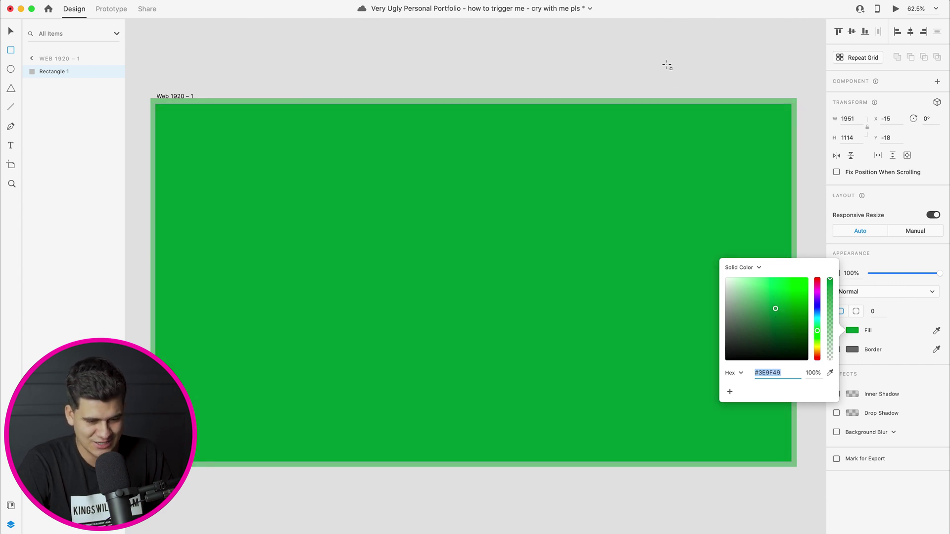
click(12, 32)
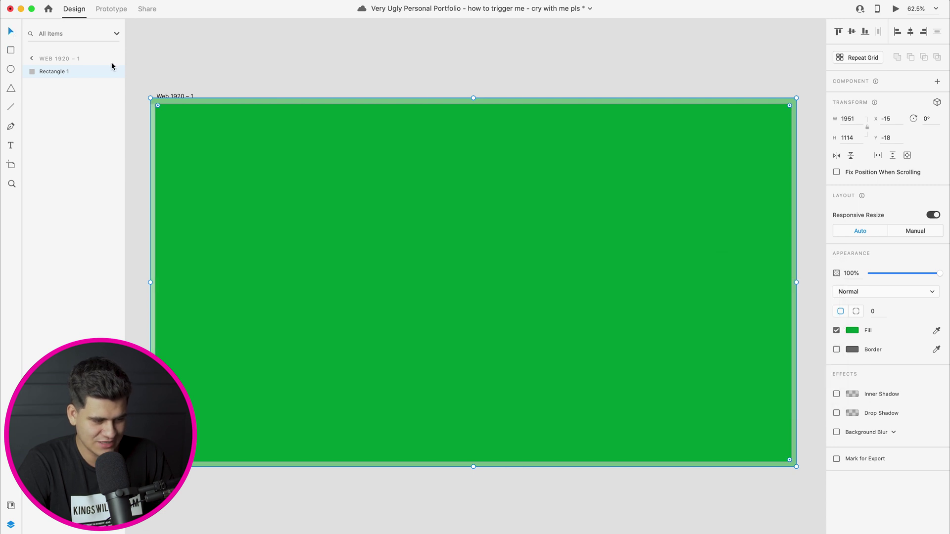
Snap the green rectangle to 1920×1080 at 0,0 and round its corners to radius 402
drag(158, 102, 157, 105)
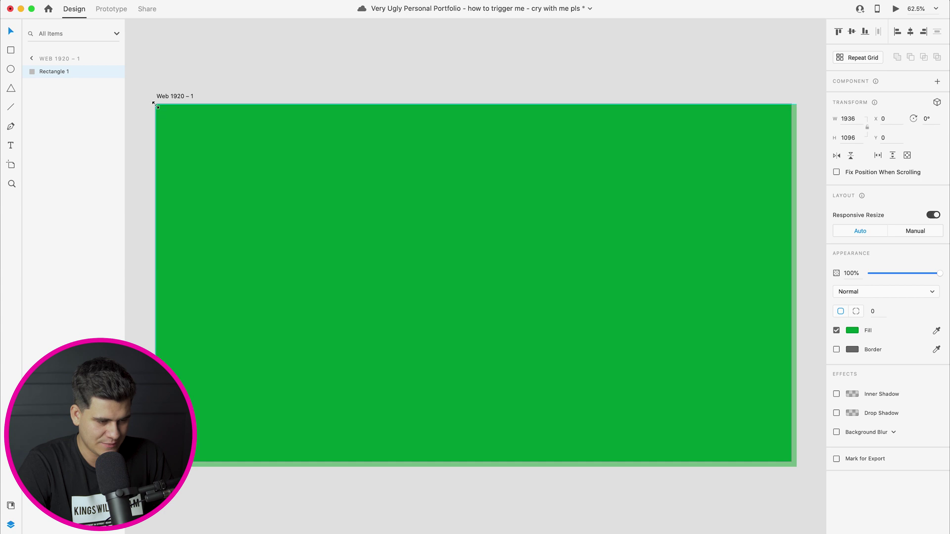
drag(797, 466, 790, 461)
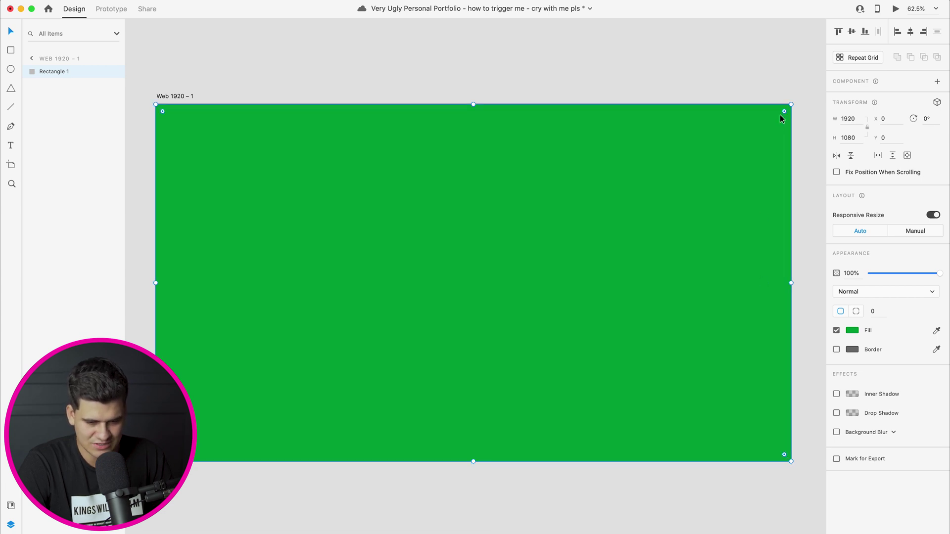
drag(782, 111, 650, 221)
click(620, 69)
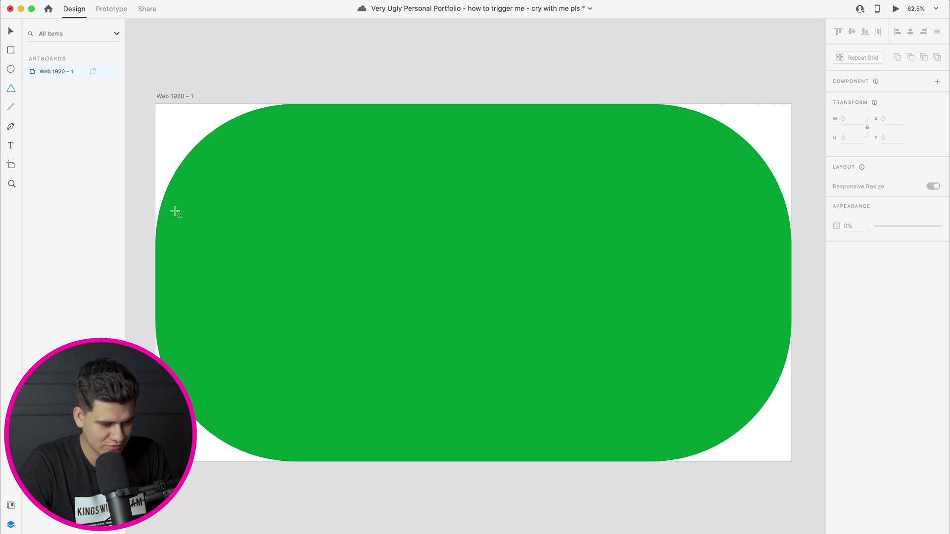
Draw a large triangle rotated to point right, plus a second flat triangle
drag(246, 310, 389, 439)
mouse_move(391, 304)
mouse_down()
mouse_move(365, 303)
mouse_move(386, 448)
mouse_up()
drag(327, 406, 201, 424)
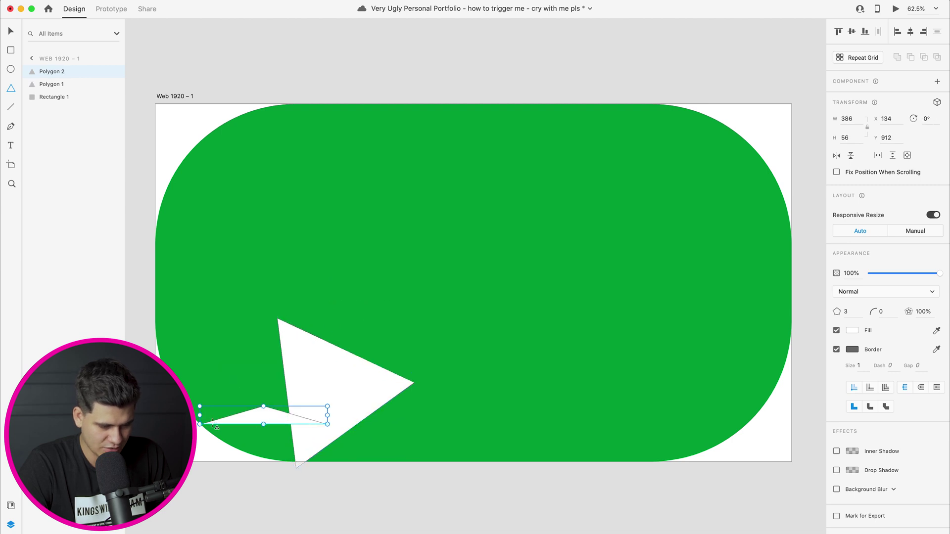
click(11, 31)
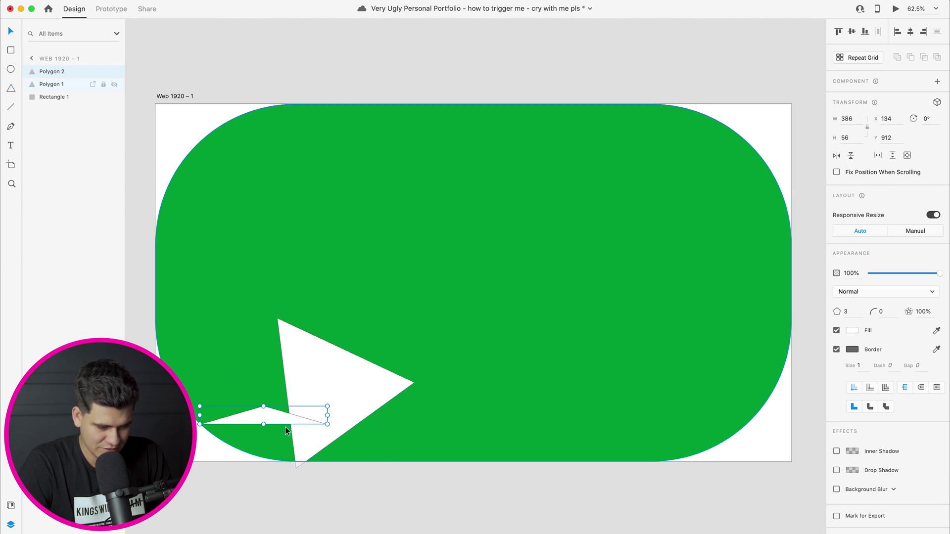
Move the flat triangle to the top-right edge and make it borderless translucent pale cyan
drag(287, 419, 786, 96)
click(836, 350)
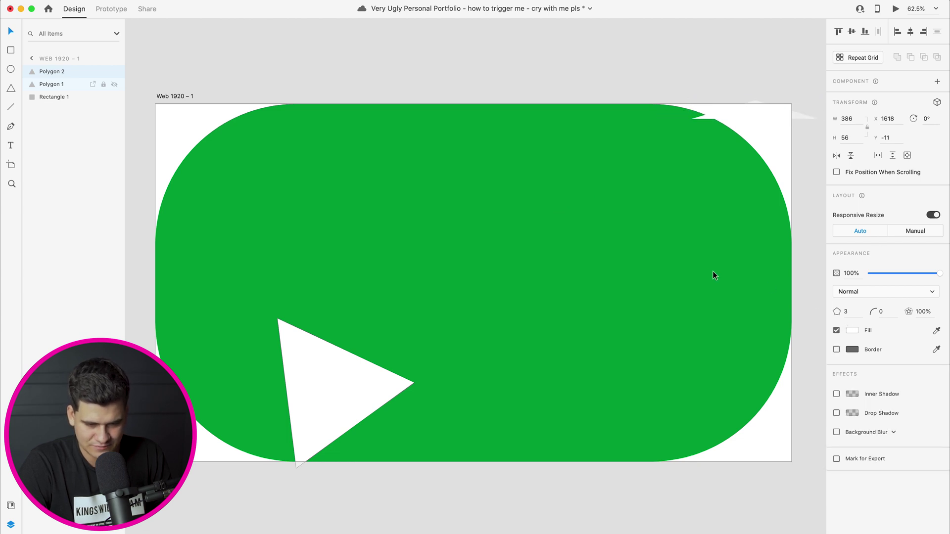
click(852, 330)
drag(818, 327, 830, 346)
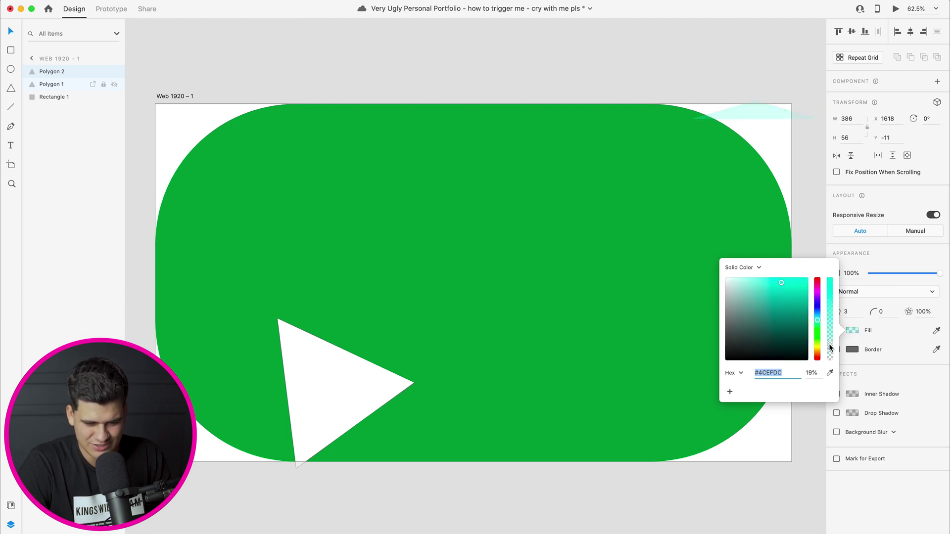
Move the large triangle off the bottom-left edge; make it borderless, mostly transparent, and reddish-pink
click(335, 388)
drag(334, 388, 209, 417)
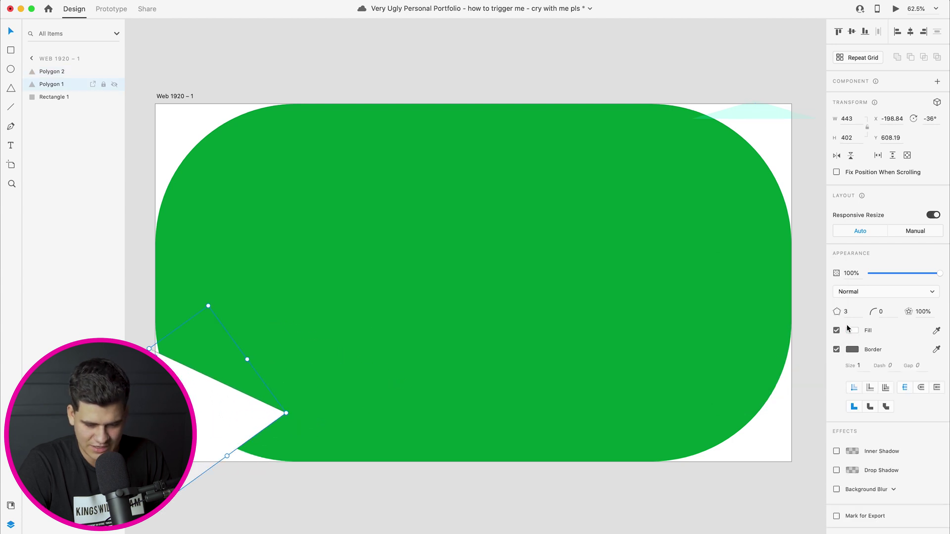
click(836, 349)
click(852, 330)
click(818, 316)
drag(820, 315, 831, 341)
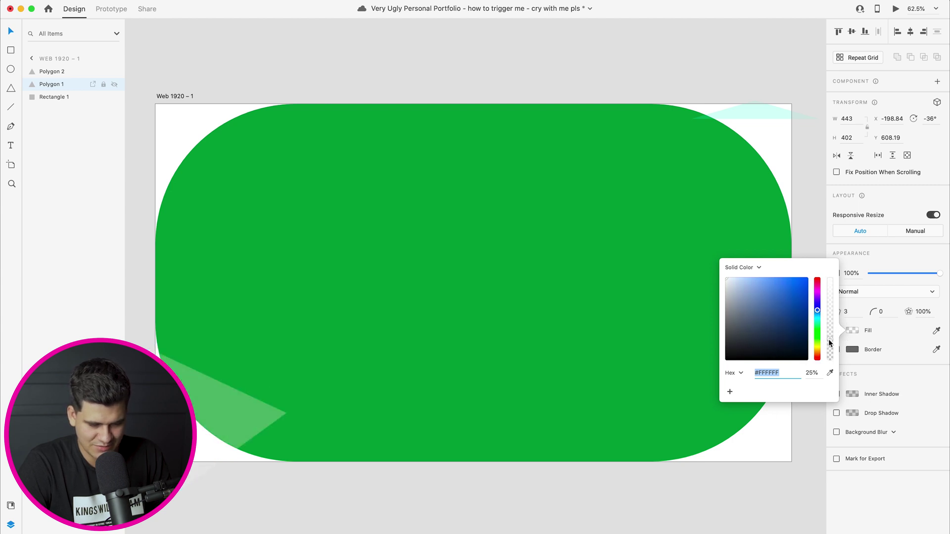
drag(818, 299, 801, 283)
Draw a borderless ellipse in the lower middle with a dusty mauve #967F7F fill, then deselect it
key(e)
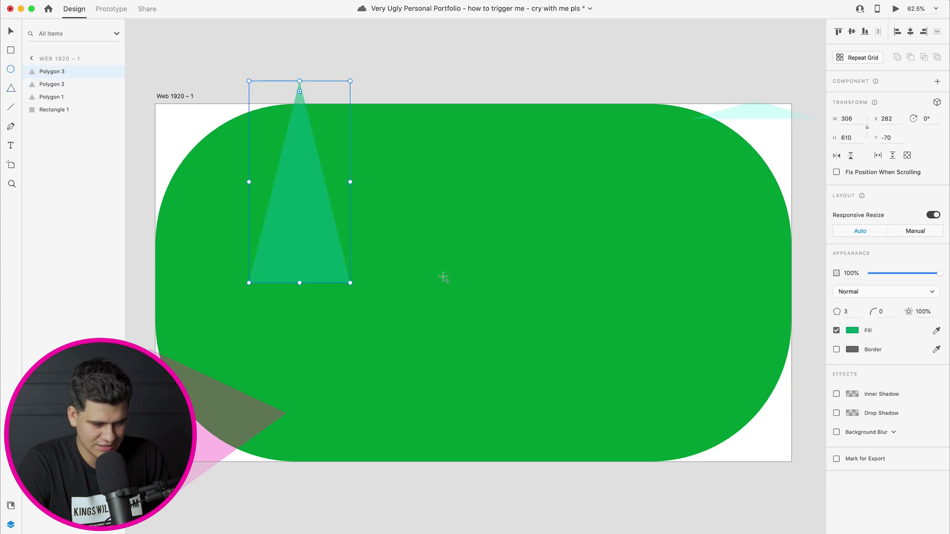
mouse_move(437, 266)
mouse_down()
mouse_move(559, 382)
mouse_move(612, 414)
mouse_up()
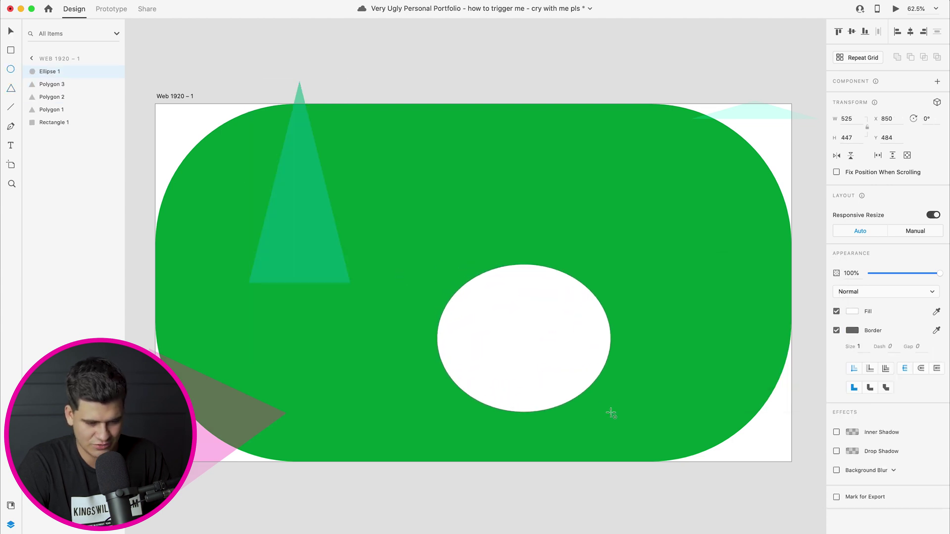
click(837, 330)
click(851, 311)
drag(782, 326, 738, 291)
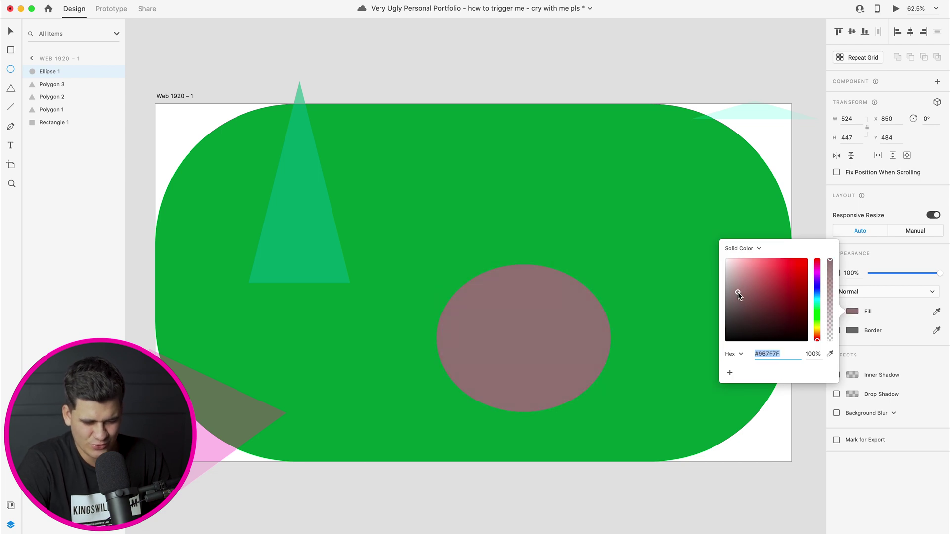
key(Escape)
click(11, 31)
click(524, 88)
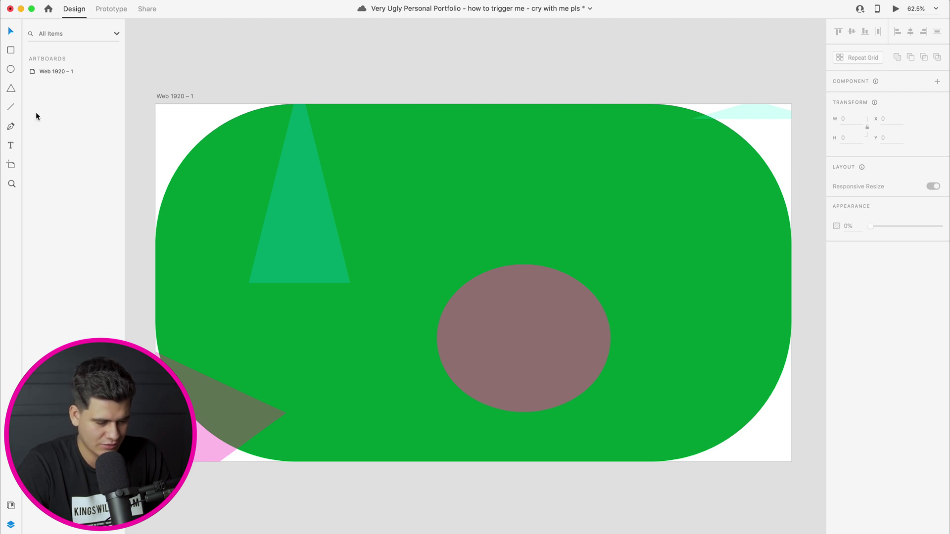
Add the navigation text 'Home Contact Me Projects' and move it up near the top edge
click(407, 183)
text(Home)
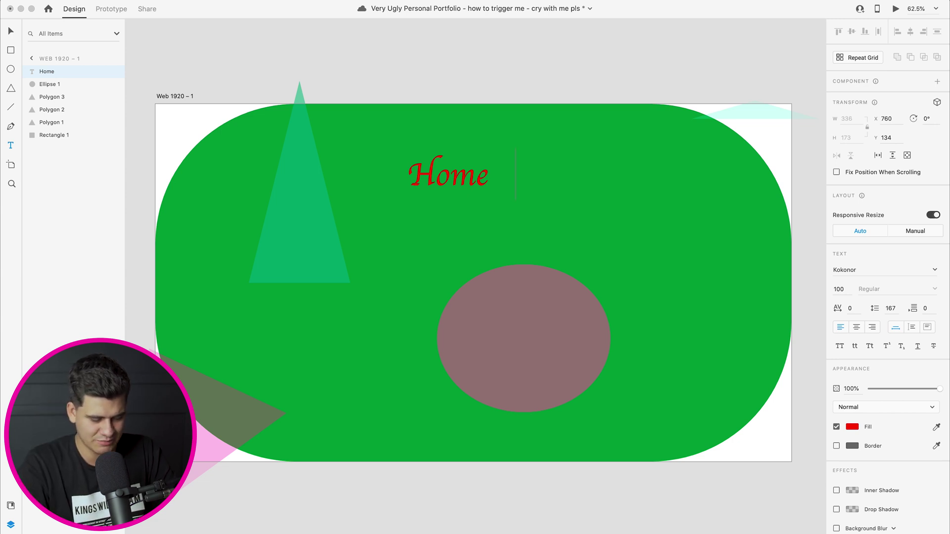
text(Contact M)
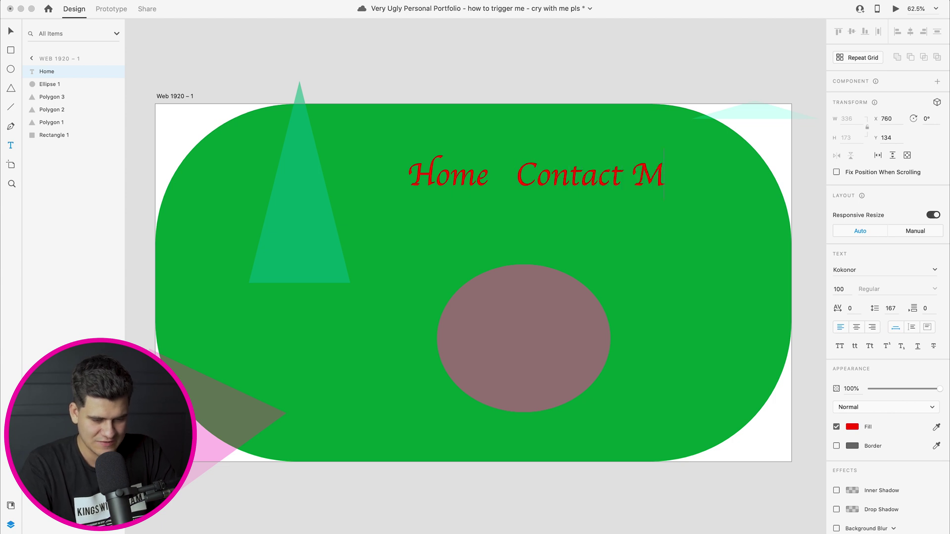
text(e)
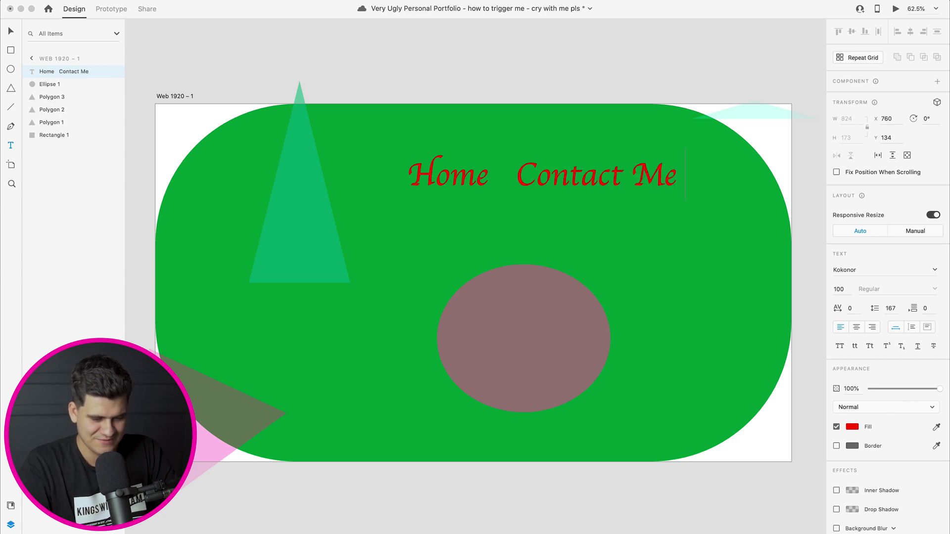
text(   Projects)
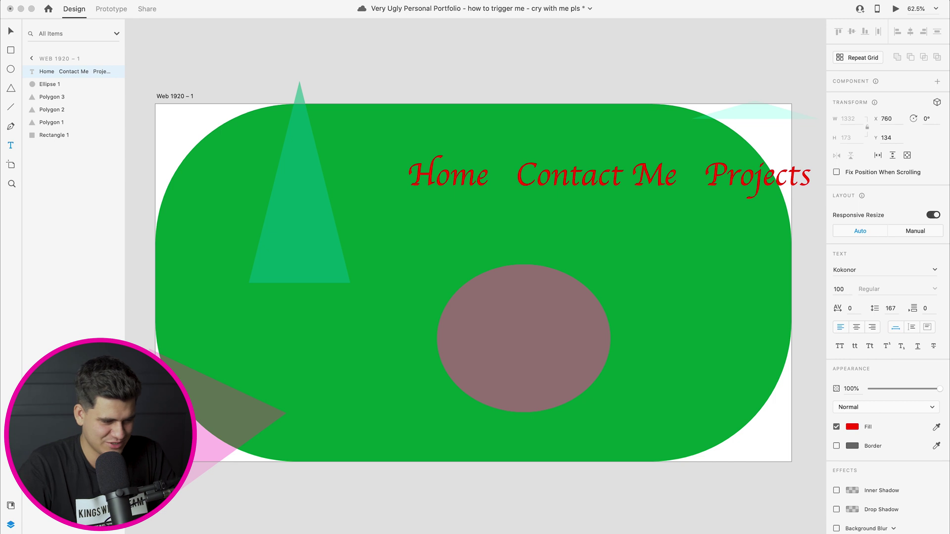
key(Escape)
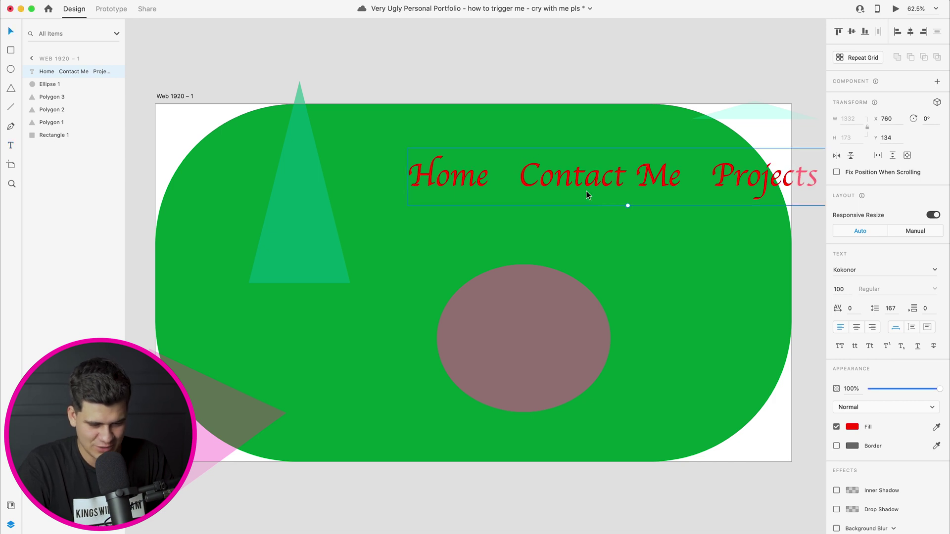
drag(575, 183, 533, 143)
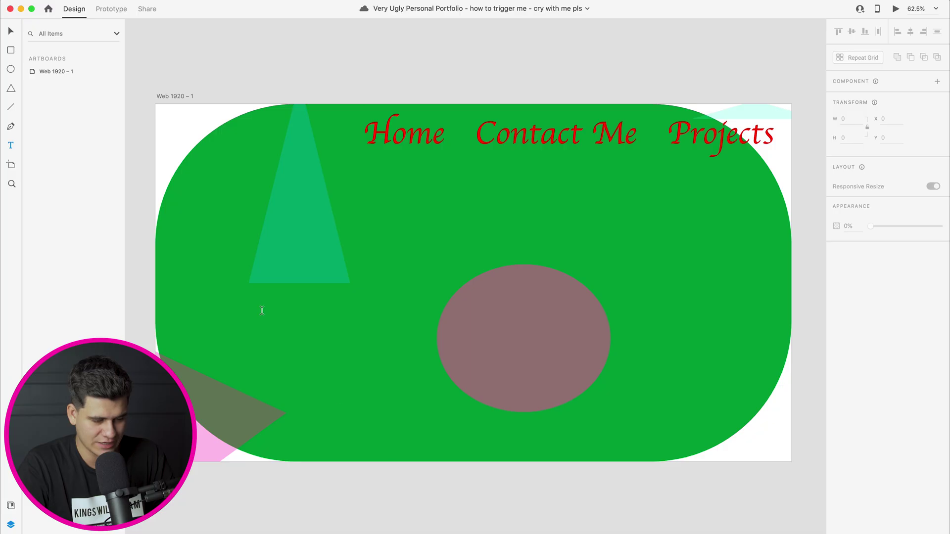
Type a headline introducing the author as a Web Developer and Designer below the triangle
click(242, 290)
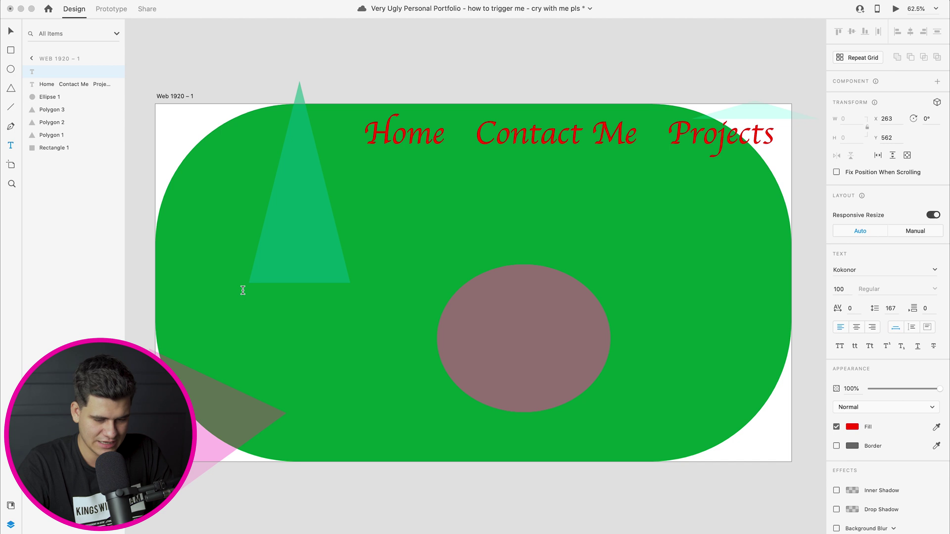
text(I'm Filip)
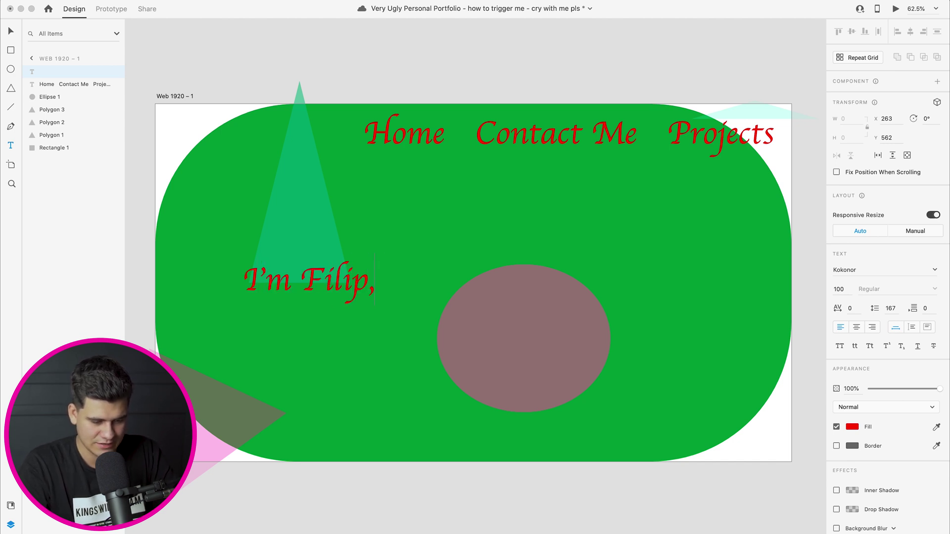
text( - Web Develoe)
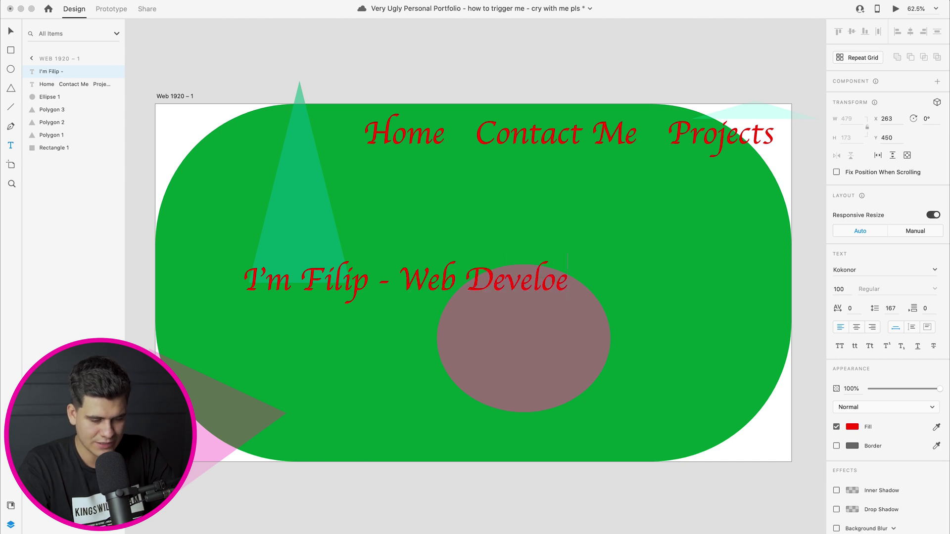
key(BackSpace)
text(per and Designer)
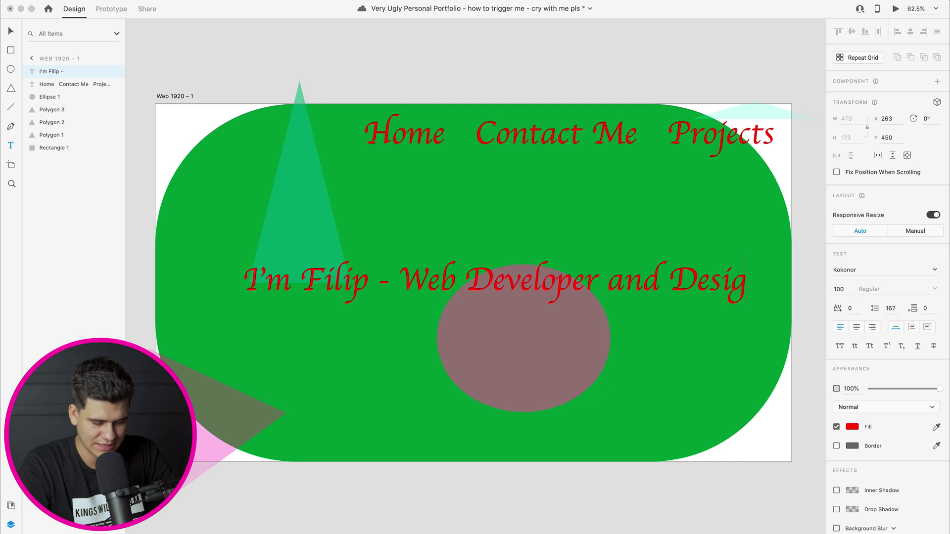
Set the whole headline's font to Noto Serif Myanmar, keeping Normal blending
double_click(406, 277)
key(super+a)
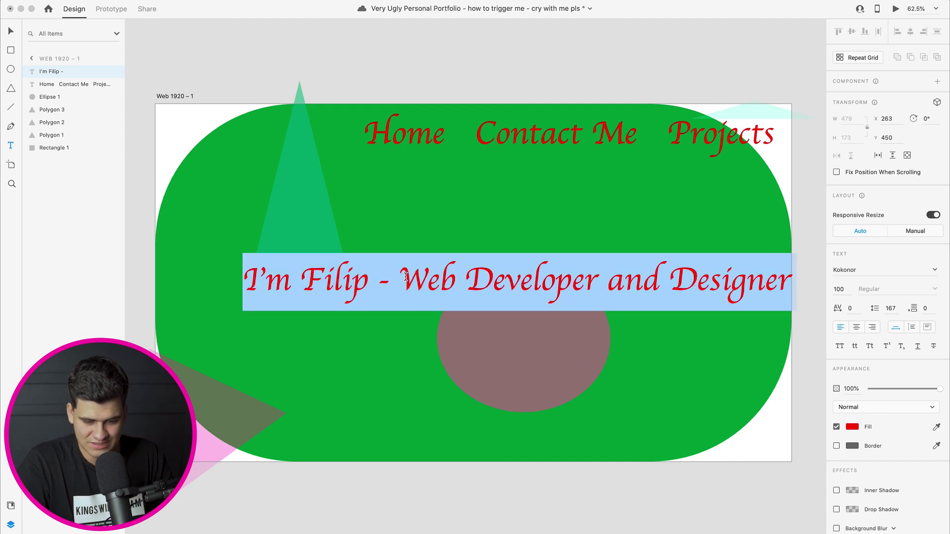
click(884, 407)
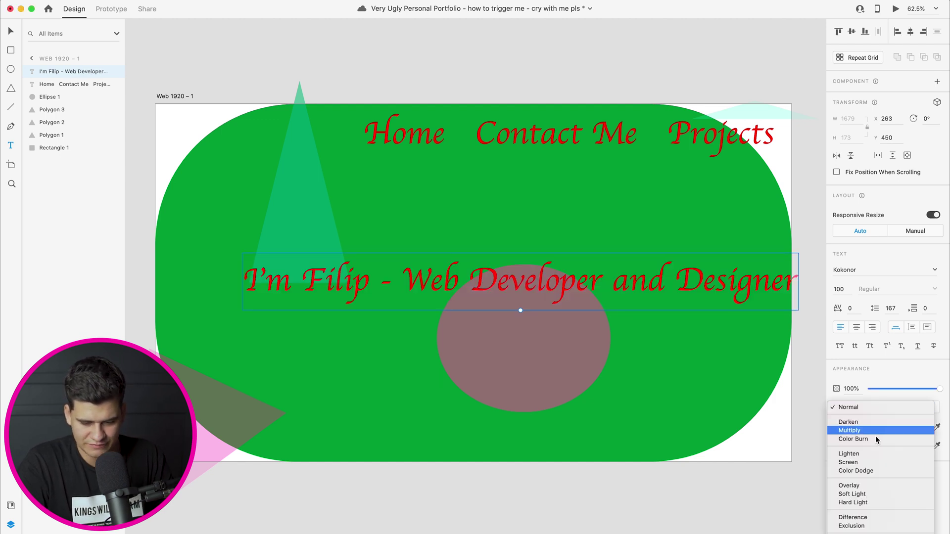
click(876, 374)
click(900, 271)
click(934, 270)
scroll(853, 411, down, 10)
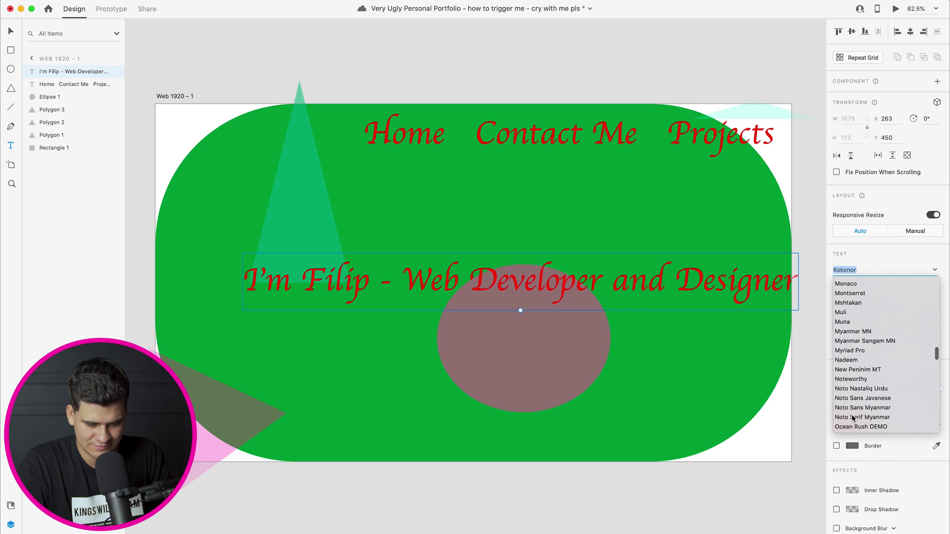
click(853, 418)
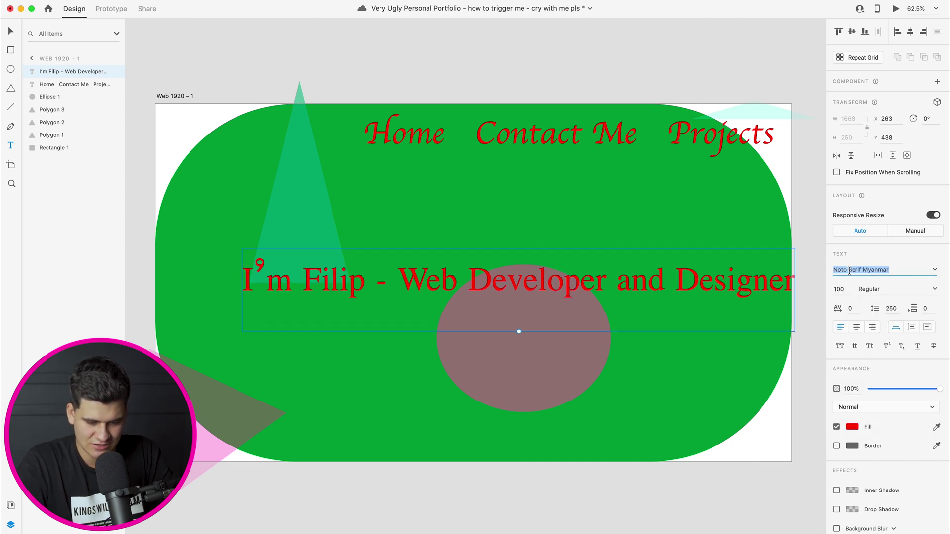
Reduce the headline font size to 20 and move it right, under the triangle
click(840, 289)
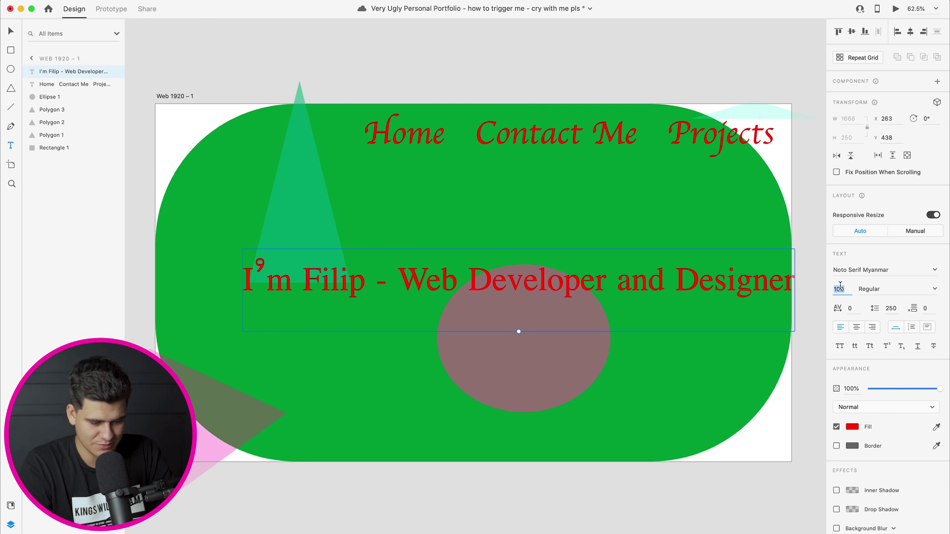
text(20)
key(Return)
click(840, 289)
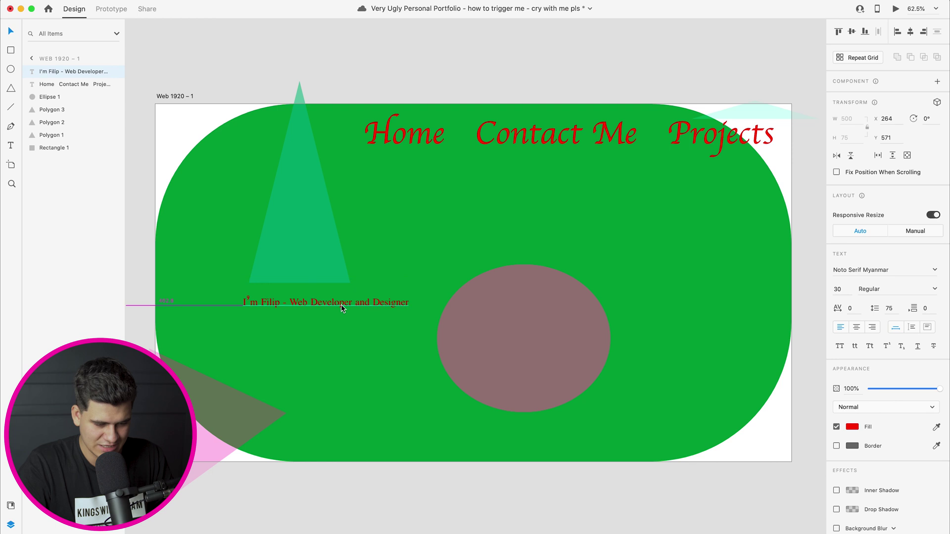
drag(340, 305, 366, 304)
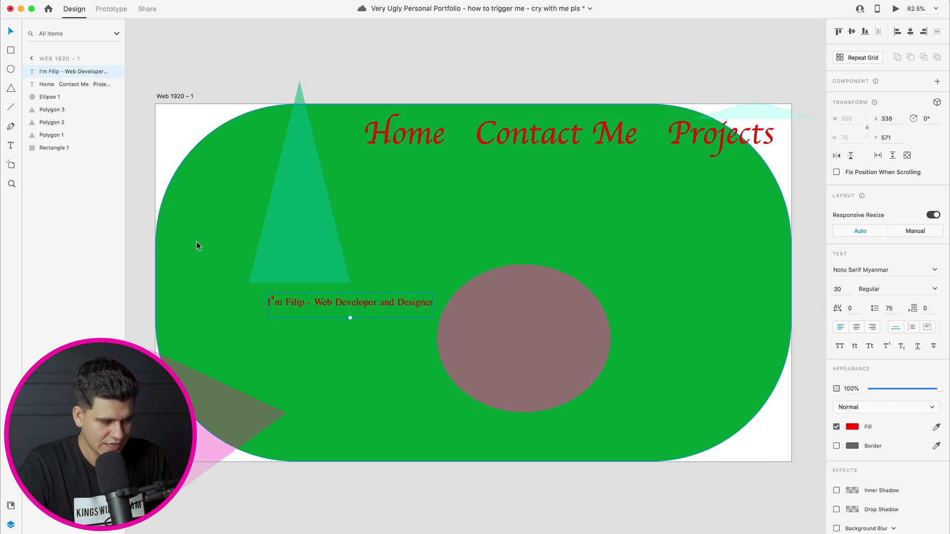
click(11, 51)
Draw a rectangle over the ellipse with corner radius 50 and no fill
mouse_move(476, 218)
mouse_down()
mouse_move(504, 250)
mouse_move(680, 340)
mouse_move(700, 340)
mouse_up()
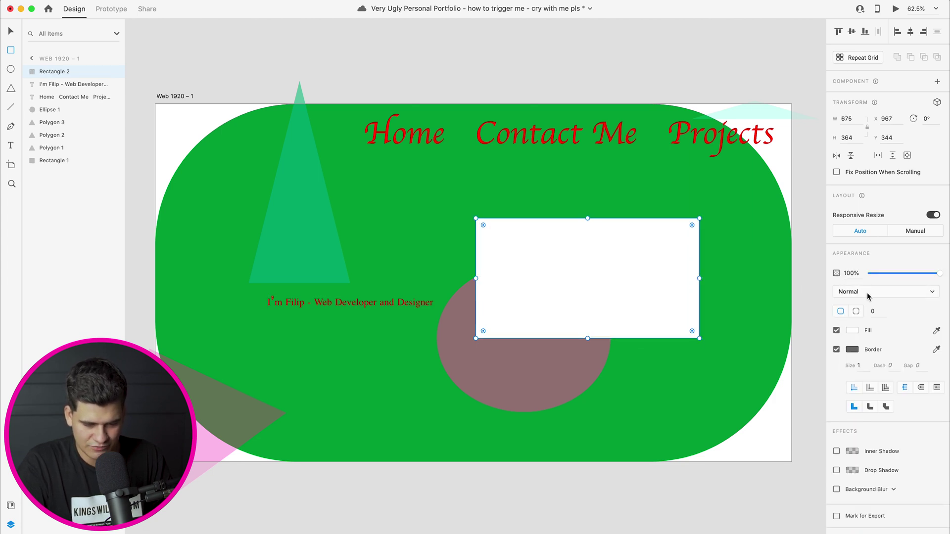
text(50)
key(Return)
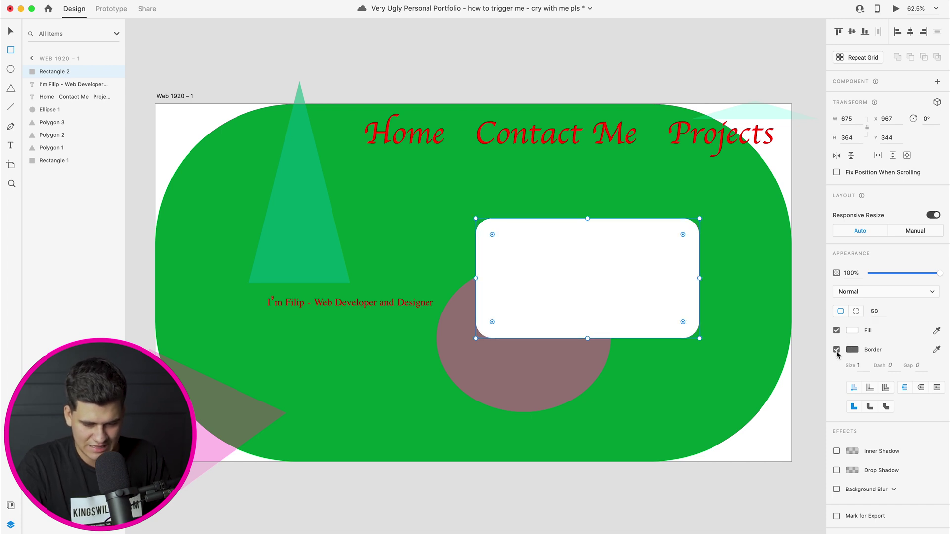
click(837, 331)
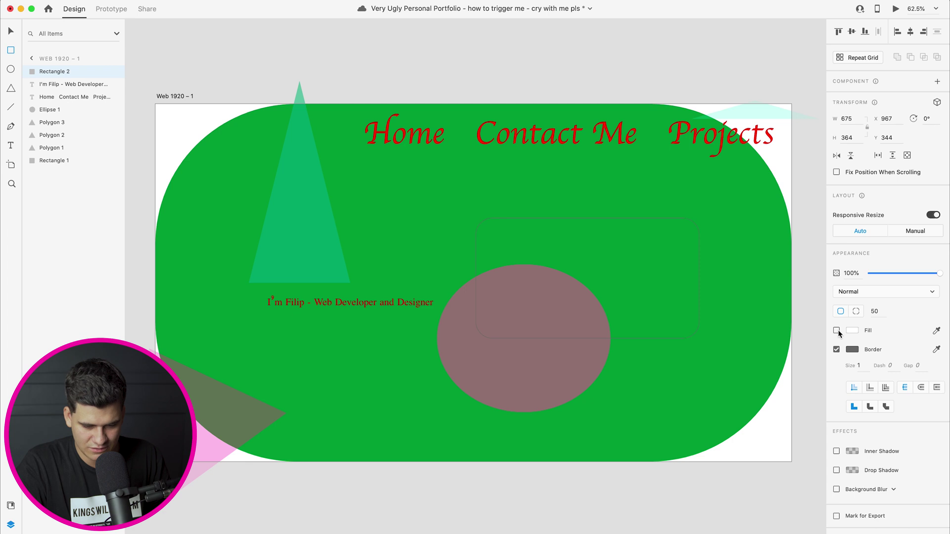
Give the box a 20-size magenta #F610FF border and move it to 911, 426 over the ellipse
click(852, 349)
click(801, 346)
mouse_move(819, 339)
mouse_down()
mouse_move(818, 302)
mouse_move(806, 296)
mouse_move(815, 255)
mouse_up()
click(858, 366)
text(20)
key(Return)
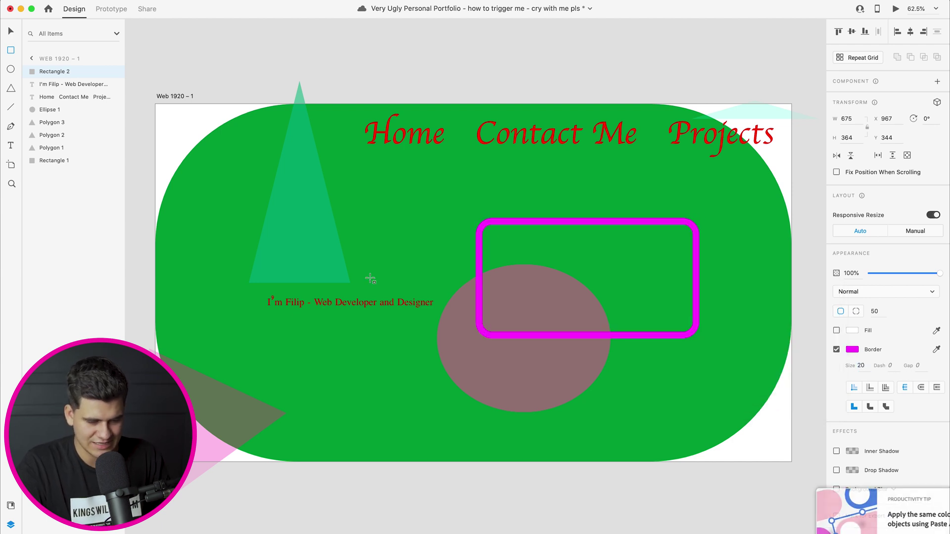
click(11, 31)
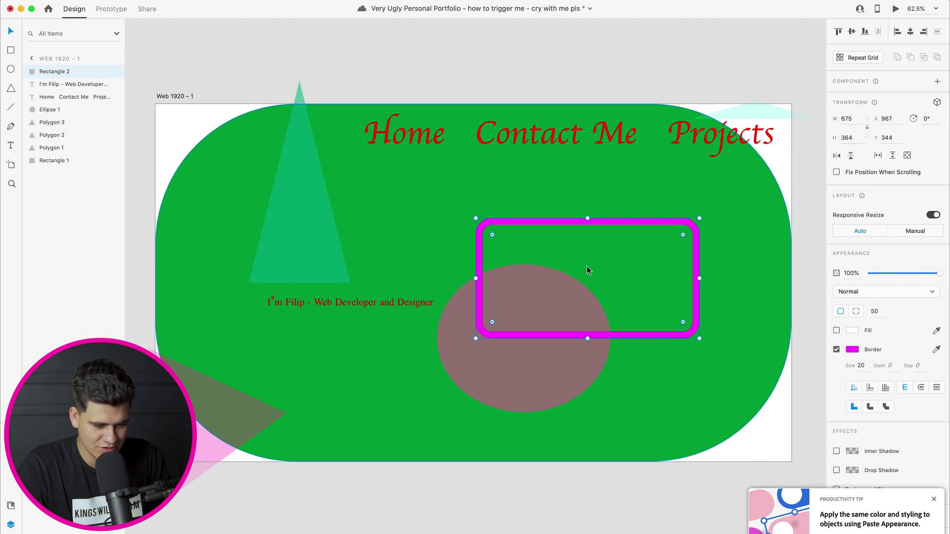
drag(565, 221, 548, 248)
click(657, 214)
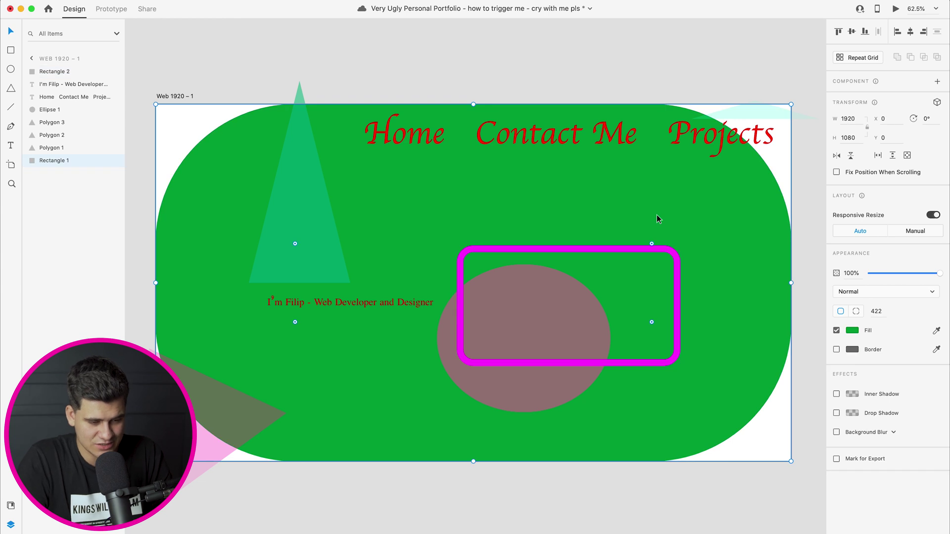
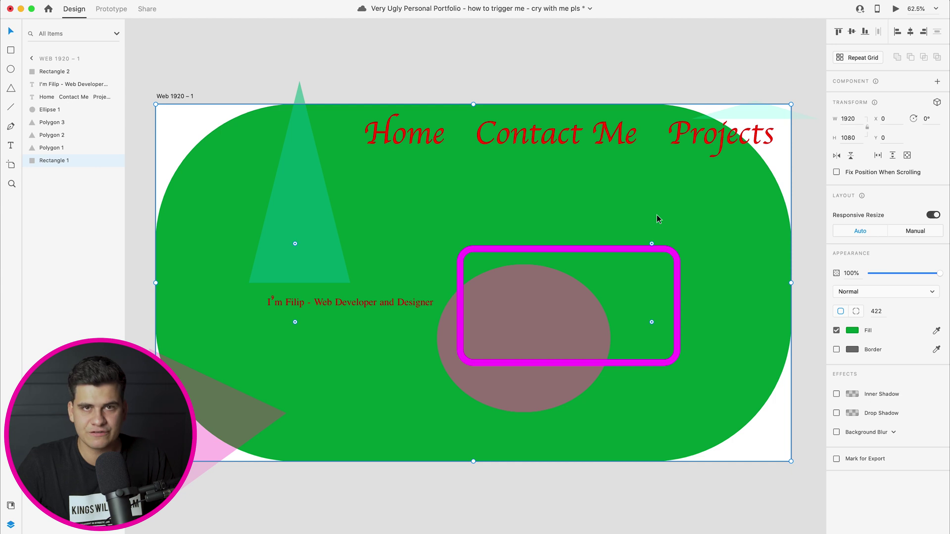
Save the finished ugly portfolio layout with Cmd+S
key(super+s)
Deselect the artboard while the portfolio file finishes saving
click(345, 511)
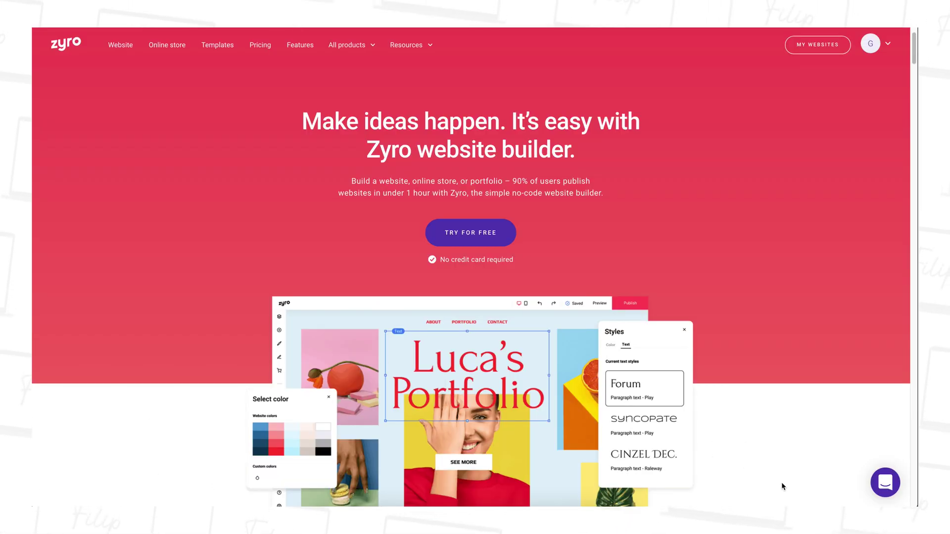
Add a contact form element below the Zyro site banner
scroll(781, 482, down, 5)
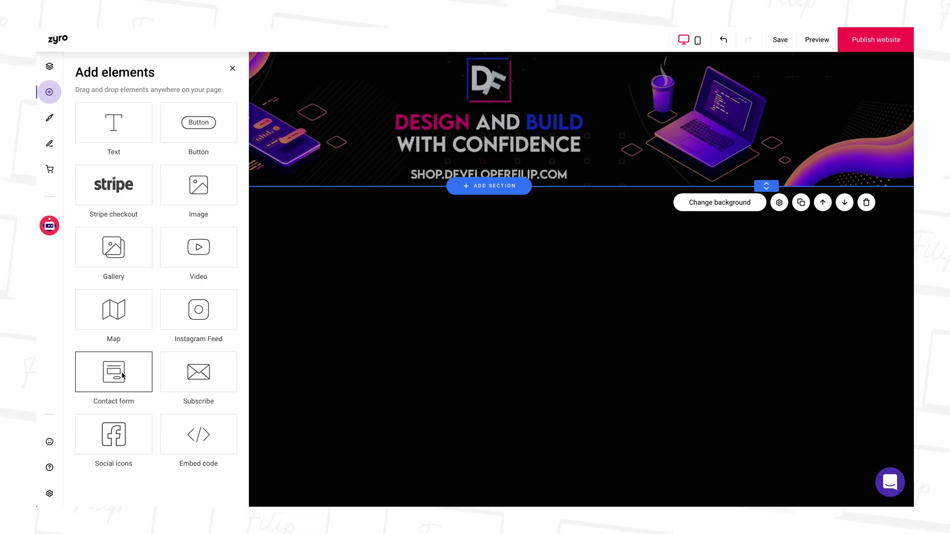
drag(114, 373, 442, 198)
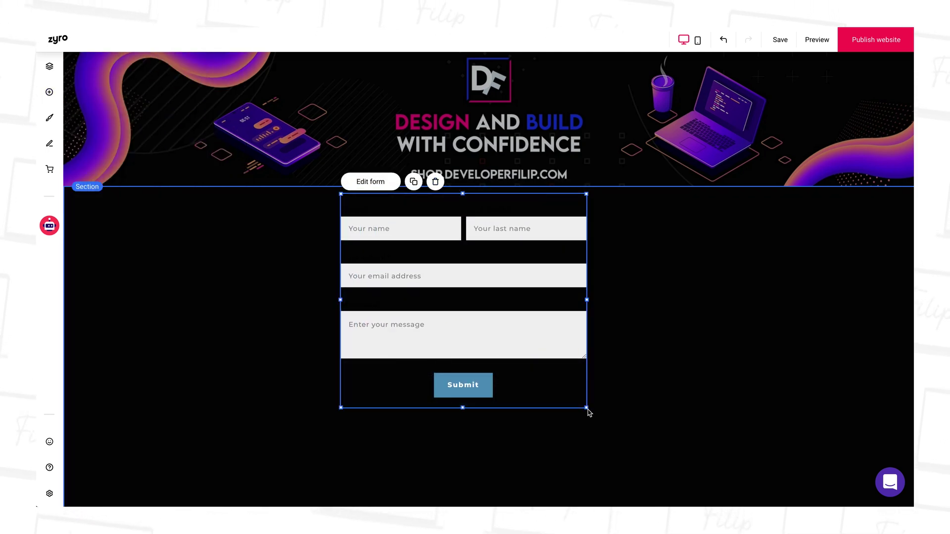
click(547, 361)
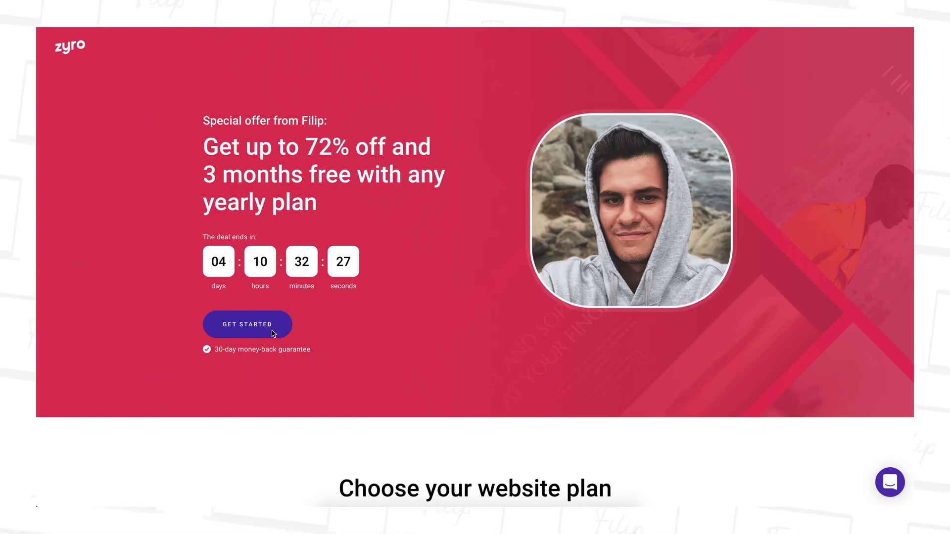
Choose the Unleashed plan from the Zyro website plans
click(243, 322)
click(397, 370)
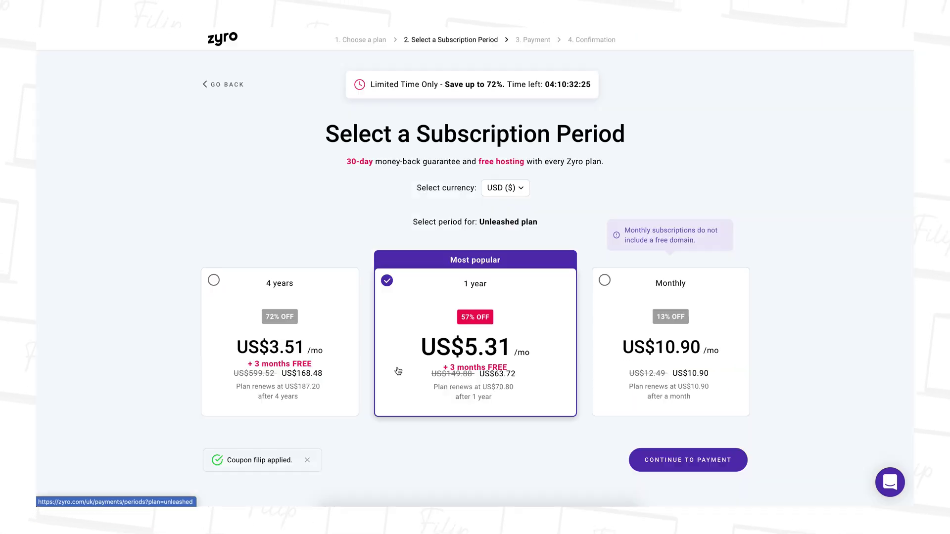
scroll(397, 370, down, 2)
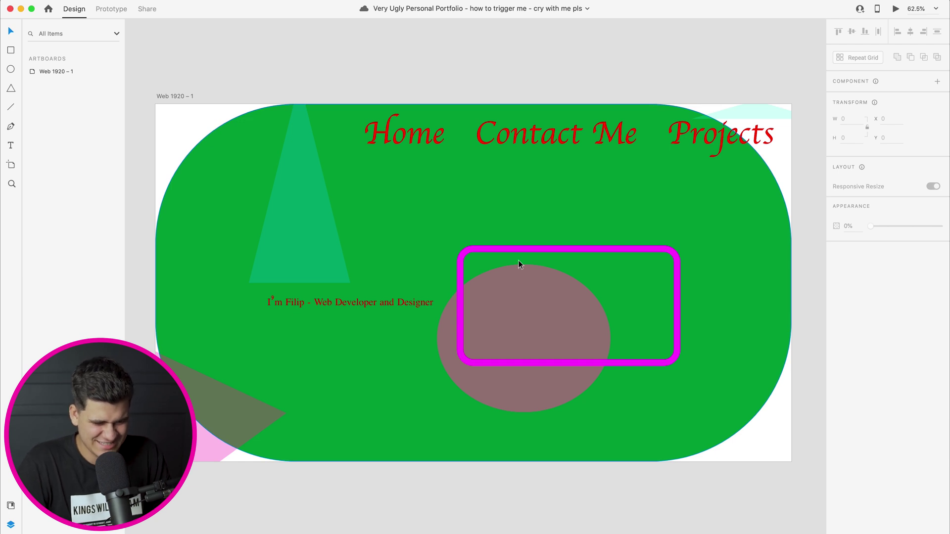
Toggle a border on the brown ellipse on and off, leaving the design unchanged
click(533, 250)
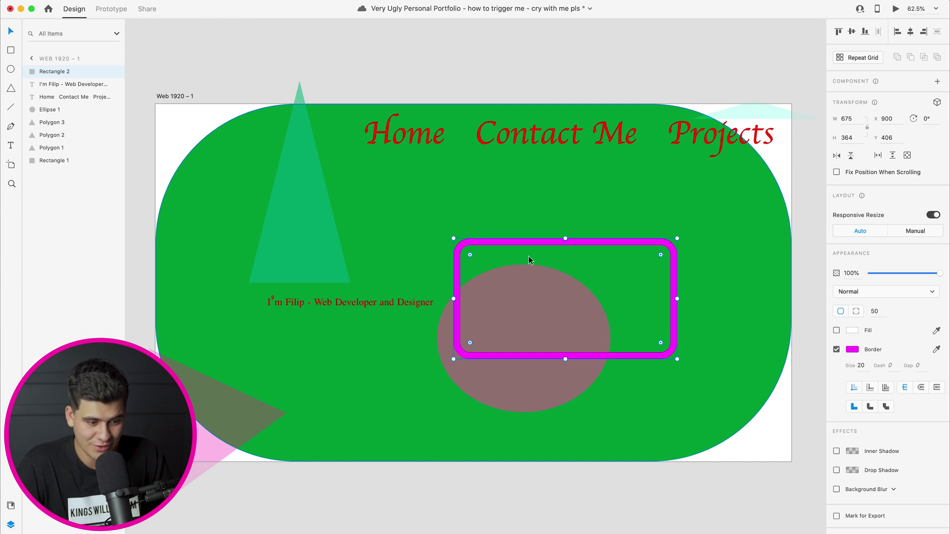
click(537, 205)
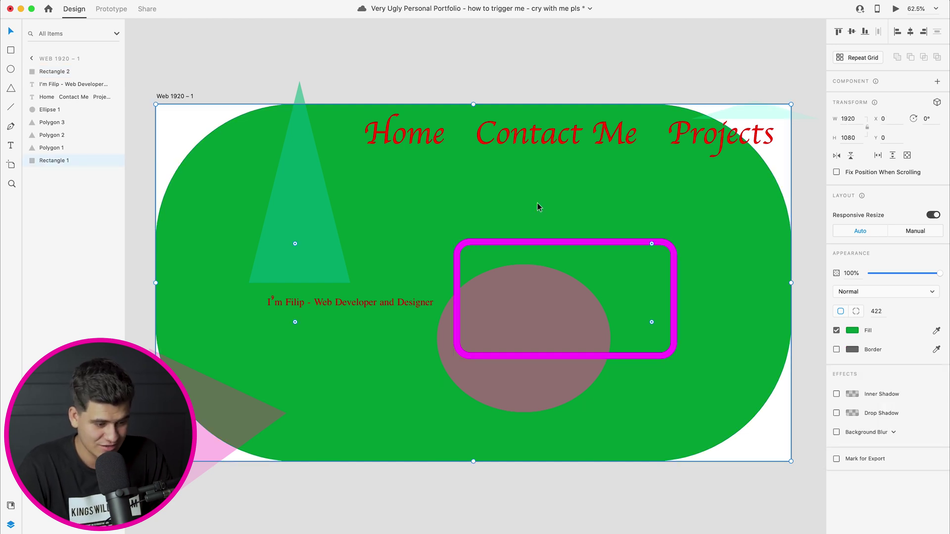
click(567, 85)
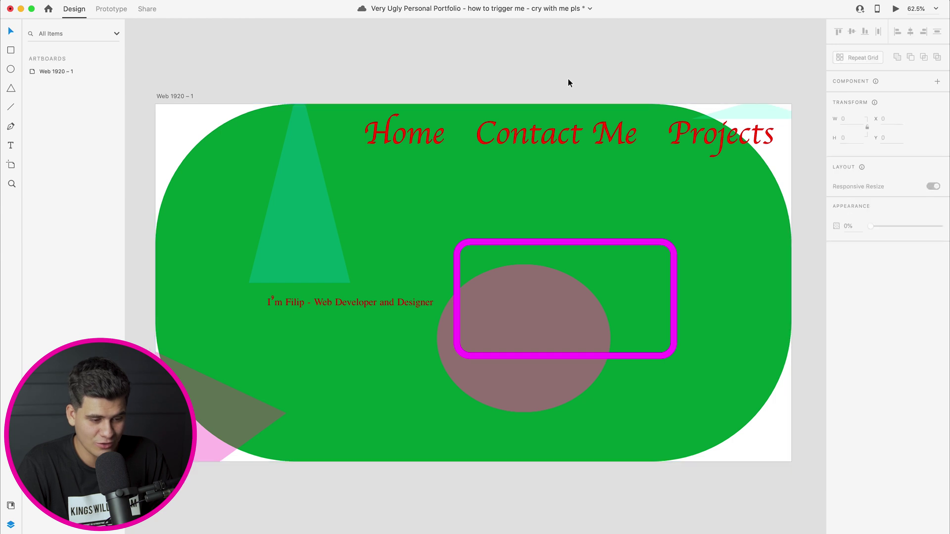
click(541, 307)
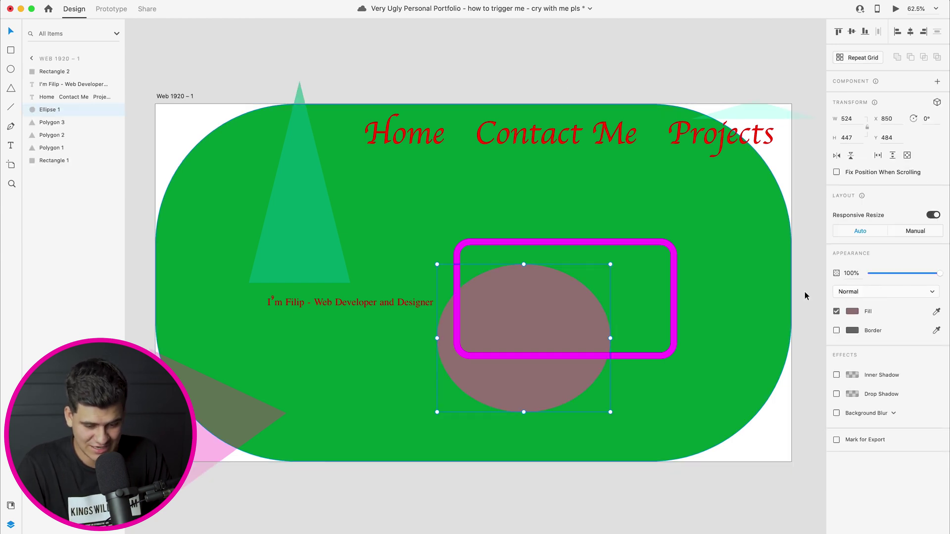
click(836, 330)
click(836, 330)
click(537, 208)
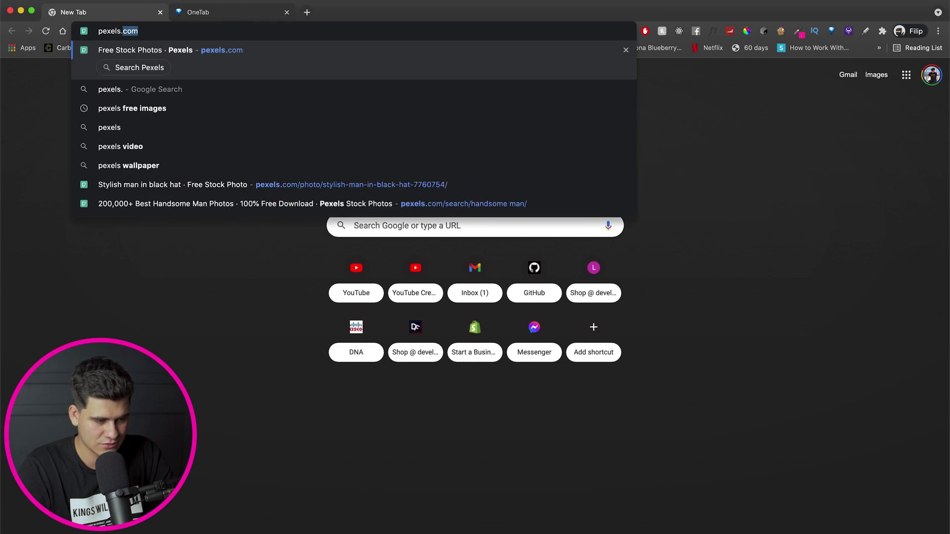
Load pexels.com and close the other browser tab
text(com)
key(Return)
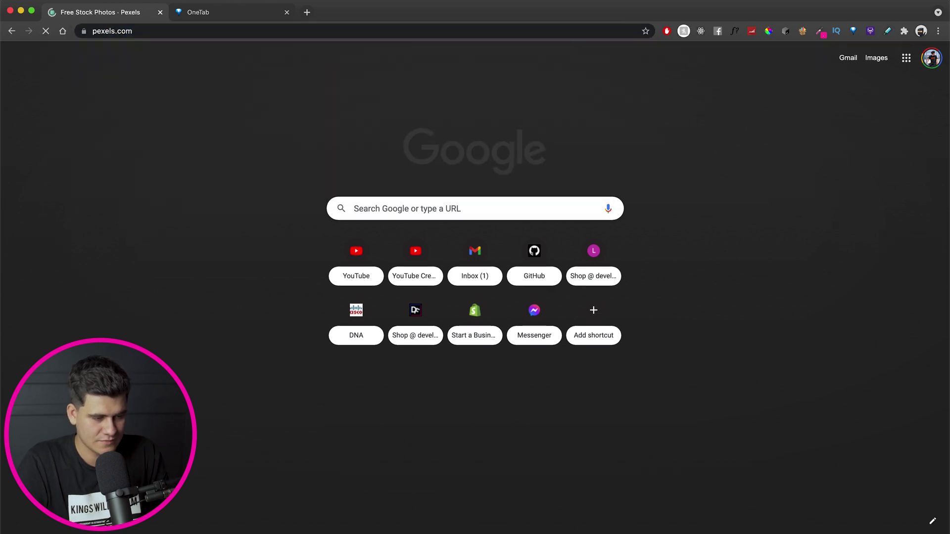
click(286, 12)
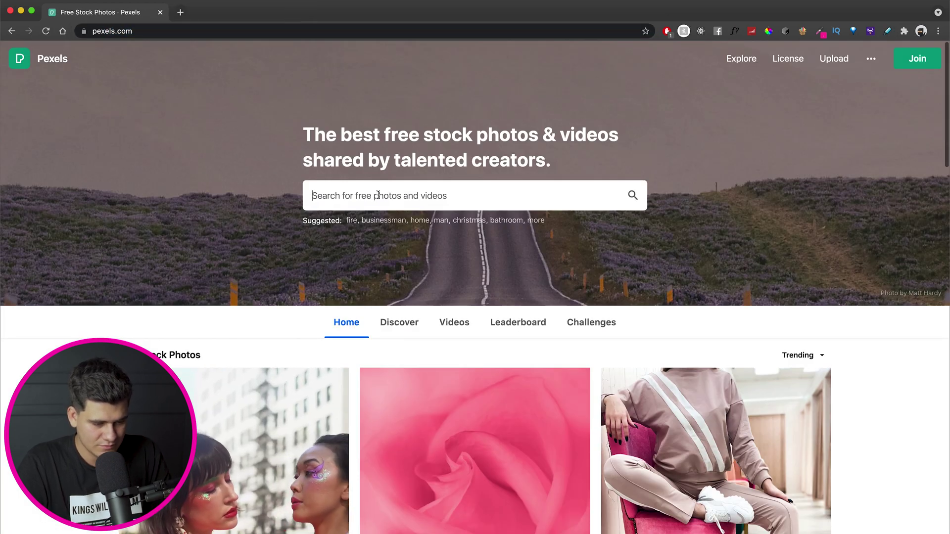
Search Pexels for 'handsome man' and download the man-in-black-hat photo
click(381, 195)
text(handsome man)
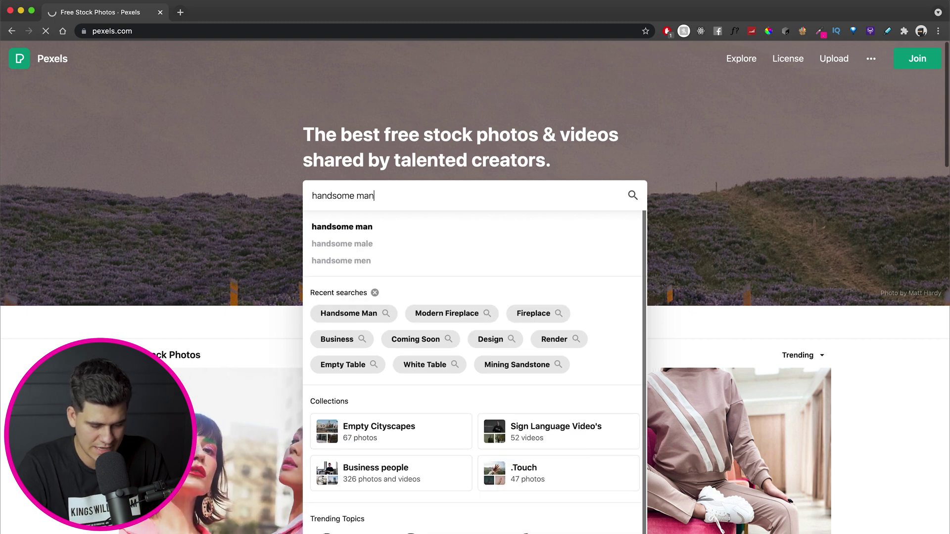
key(Return)
scroll(456, 333, down, 10)
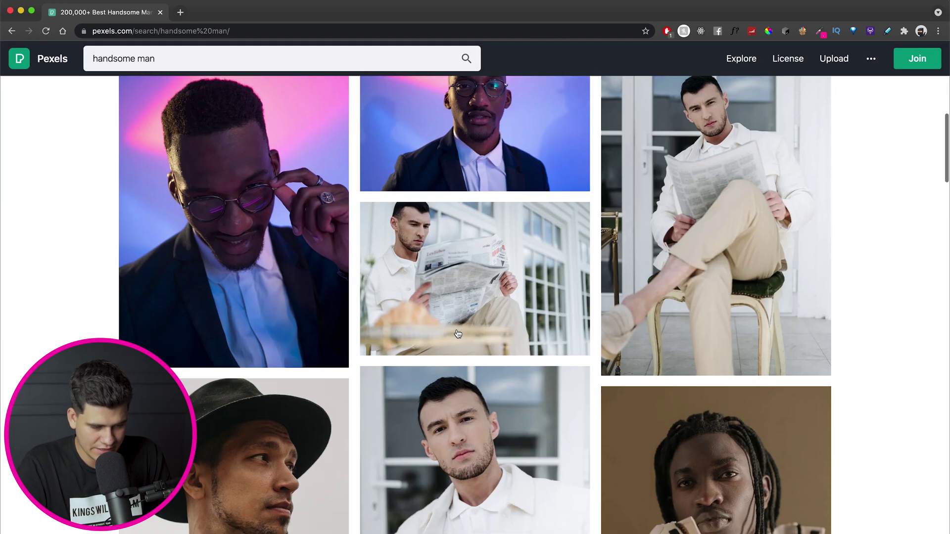
scroll(457, 334, down, 3)
scroll(458, 334, up, 1)
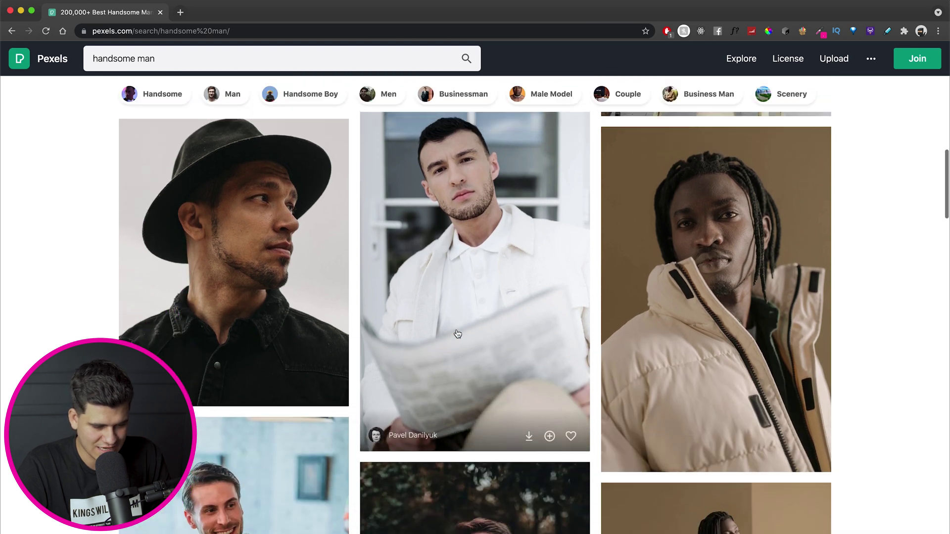
click(227, 272)
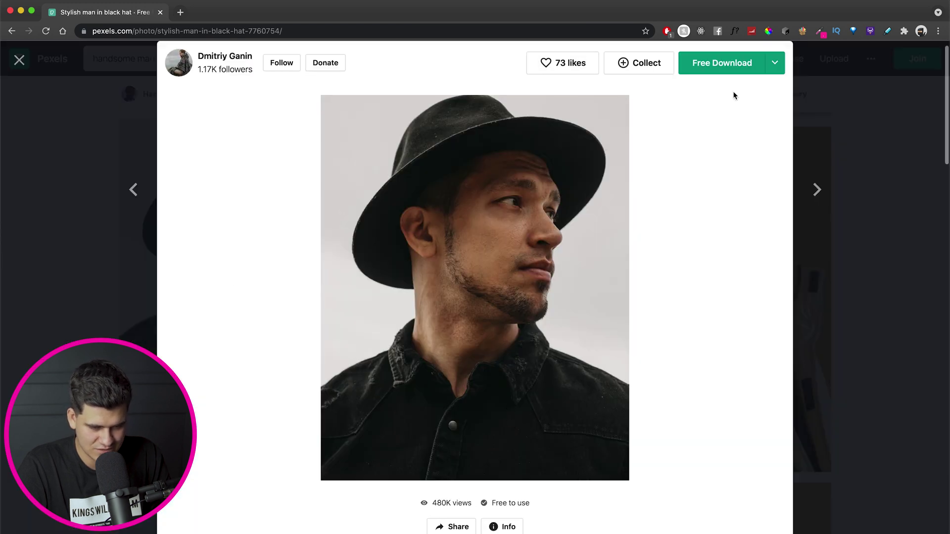
click(718, 62)
click(325, 135)
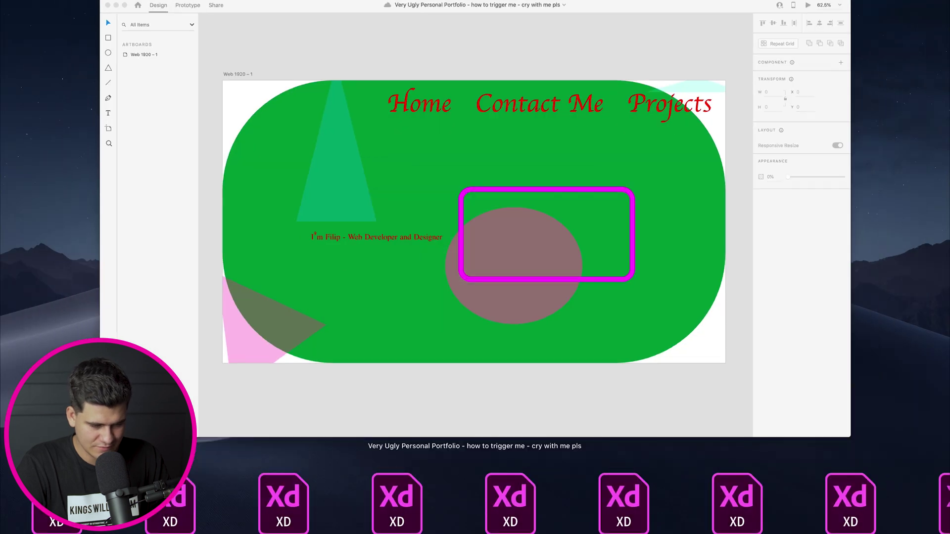
Paste the black-hat photo, shrink it, and position it over the magenta frame
click(328, 170)
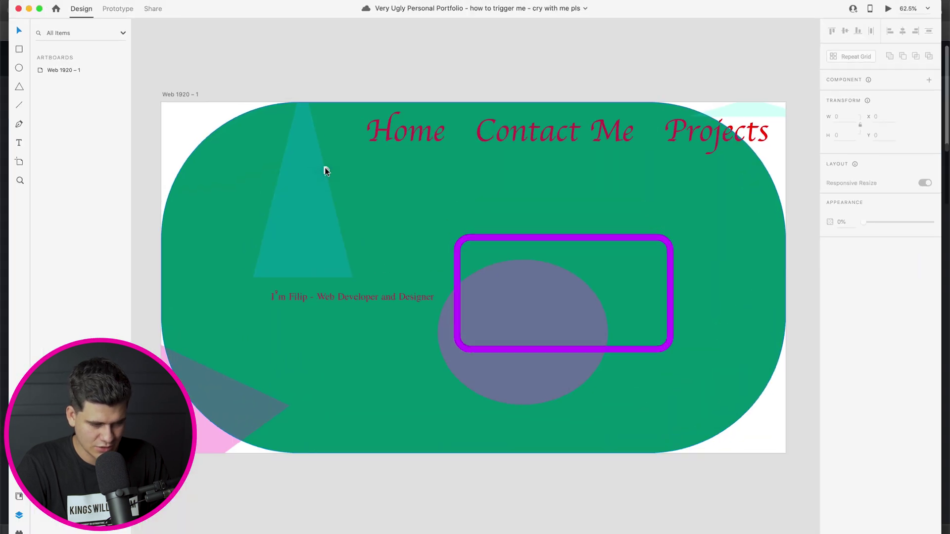
key(super+v)
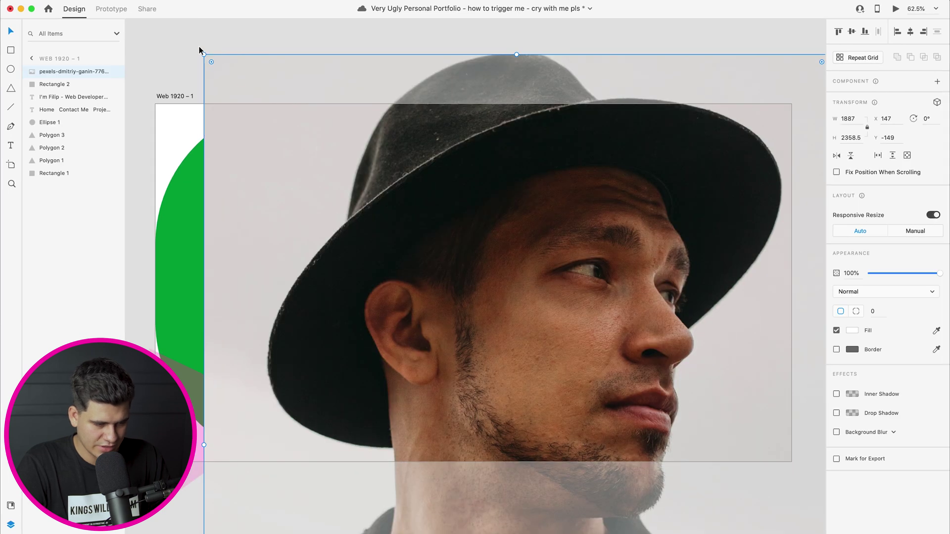
drag(206, 55, 504, 276)
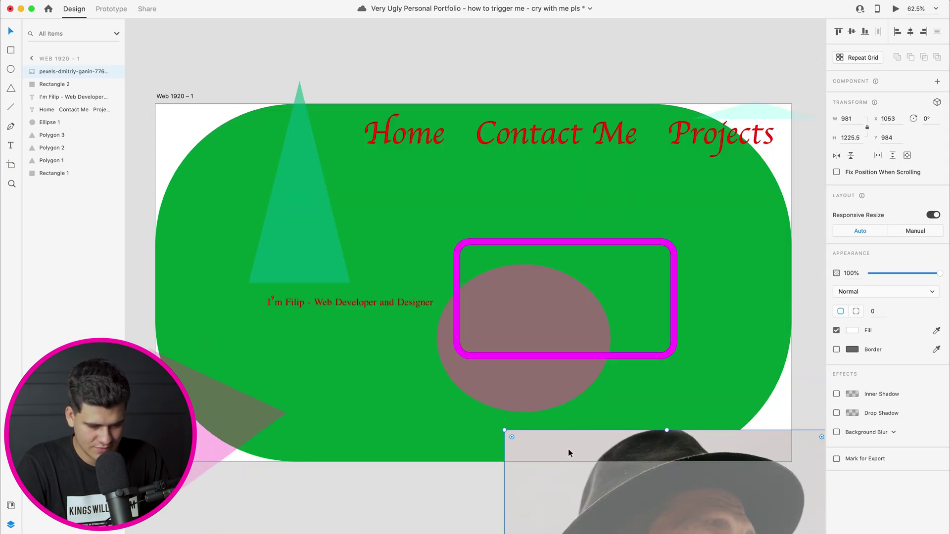
drag(568, 453, 454, 163)
drag(391, 145, 552, 343)
drag(603, 388, 549, 254)
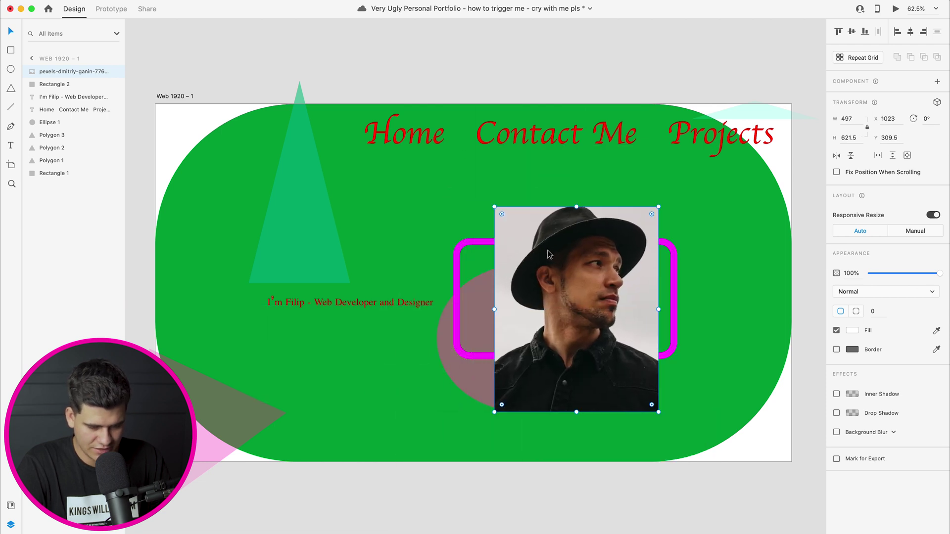
Round the photo's corners to 191 and tilt it 25 degrees
drag(502, 214, 578, 270)
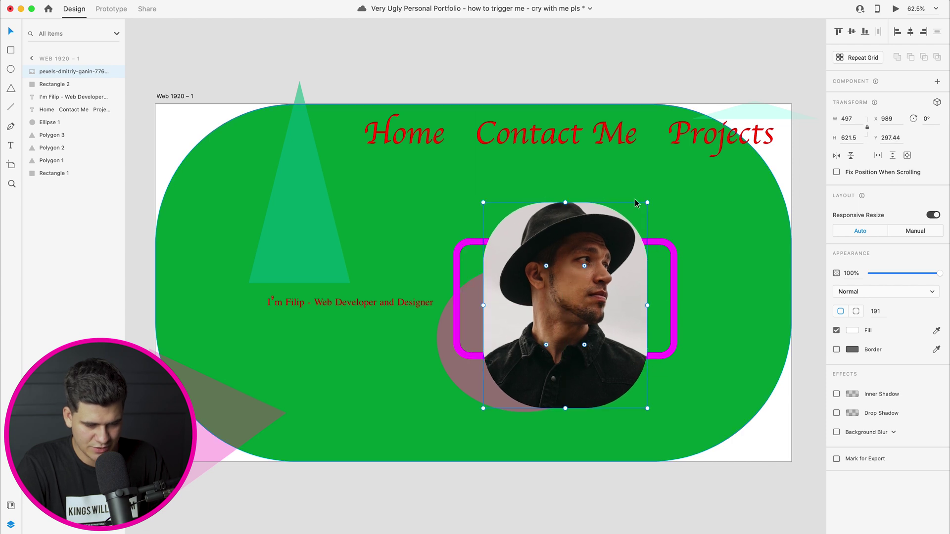
drag(650, 203, 667, 263)
drag(583, 301, 580, 292)
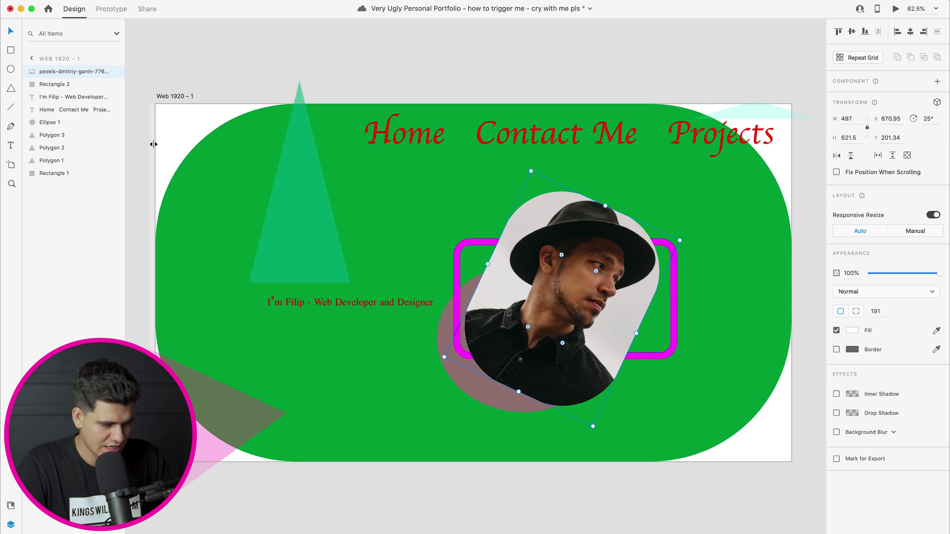
click(672, 336)
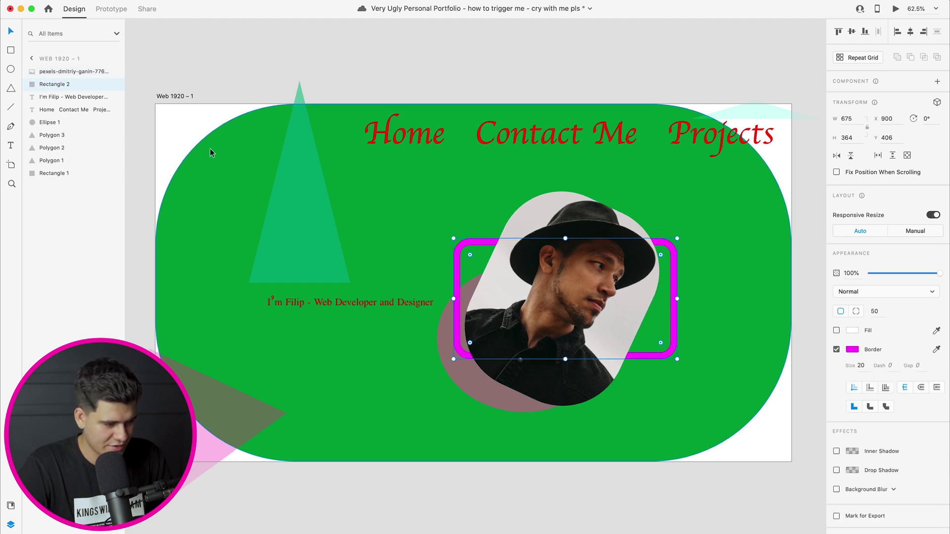
Bring the magenta frame forward and set the tagline's font size to 60
drag(77, 71, 78, 71)
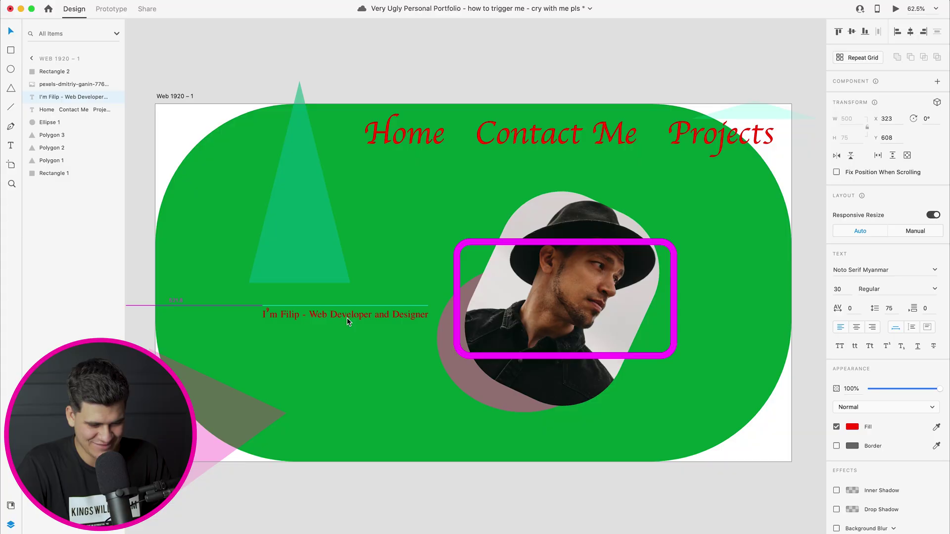
drag(327, 324, 363, 336)
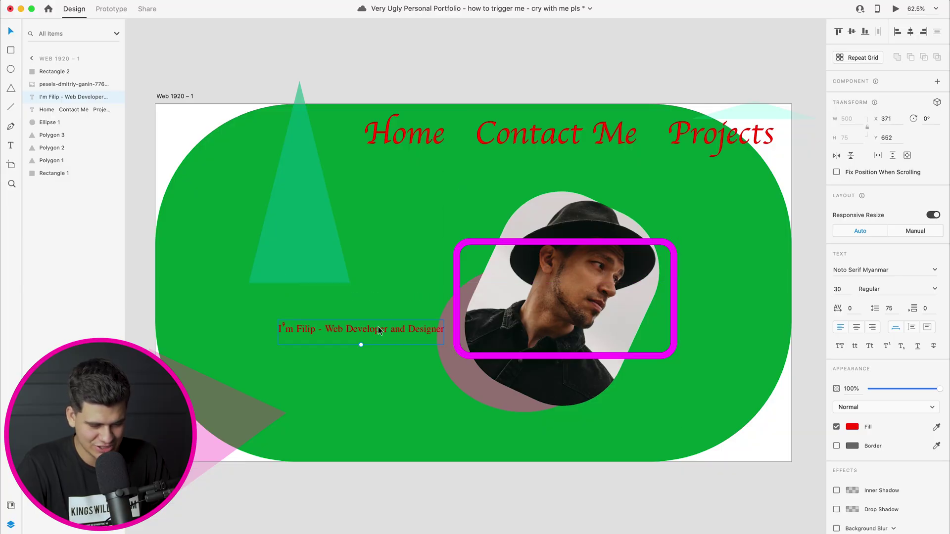
double_click(379, 327)
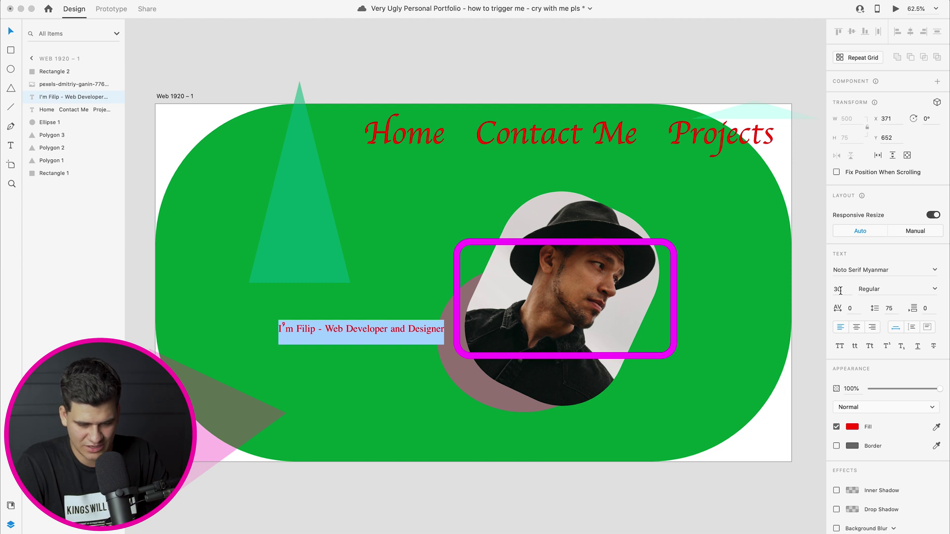
text(60)
key(Return)
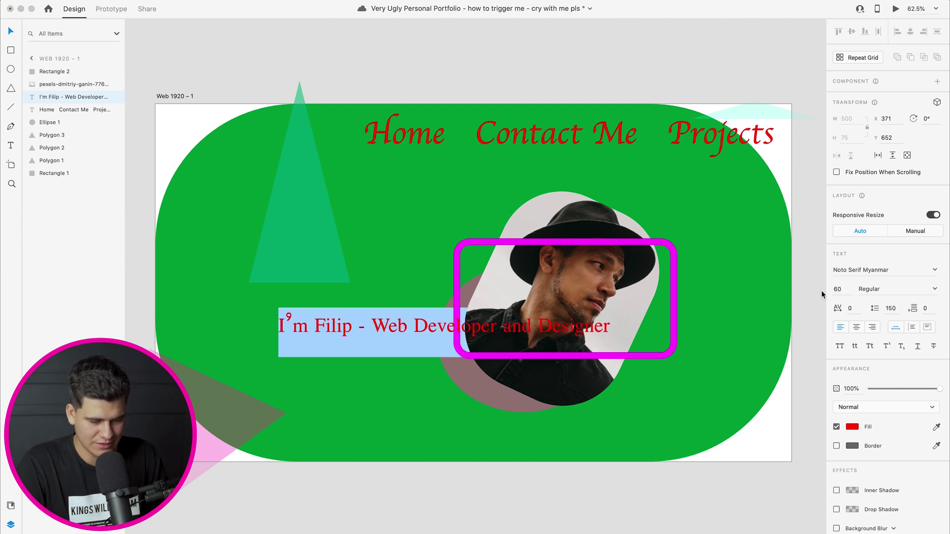
key(Escape)
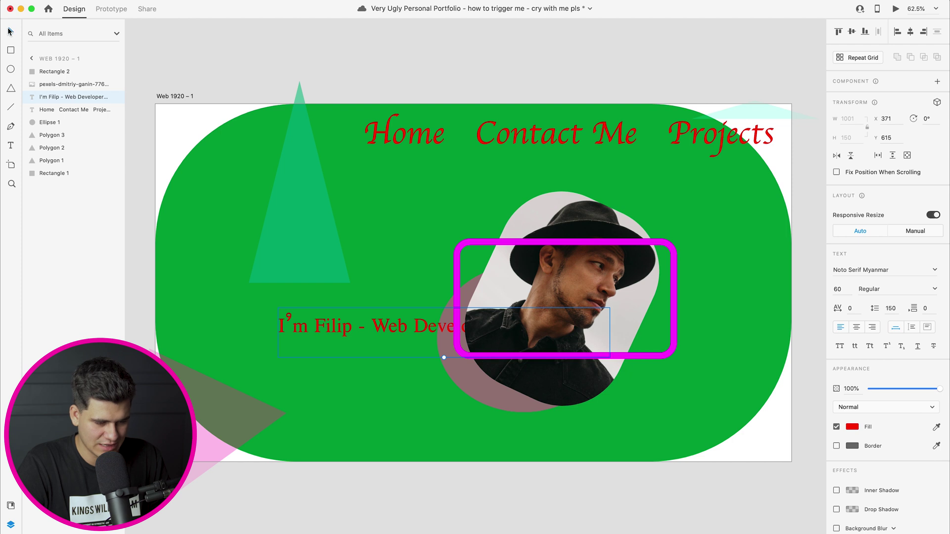
Move the tagline up across the photo and layer it in front
drag(388, 332, 449, 270)
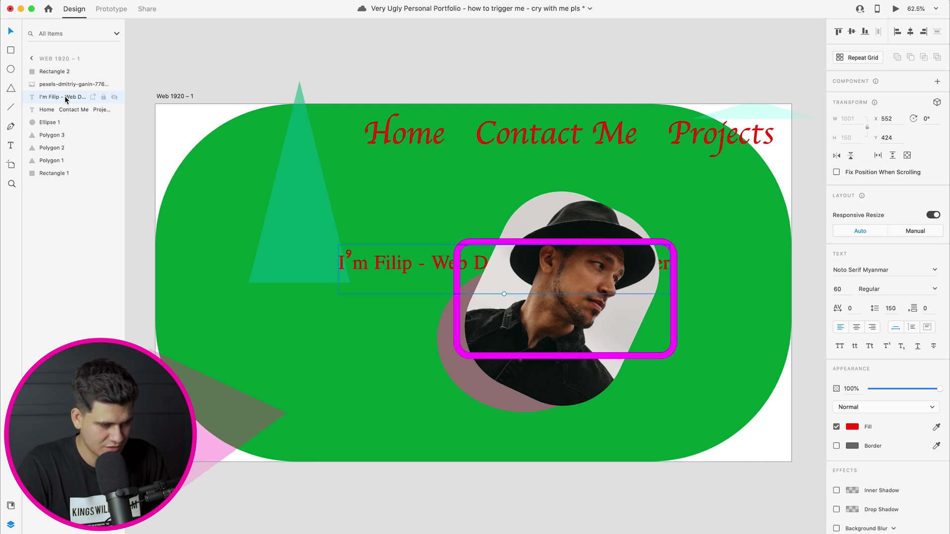
drag(67, 73, 66, 73)
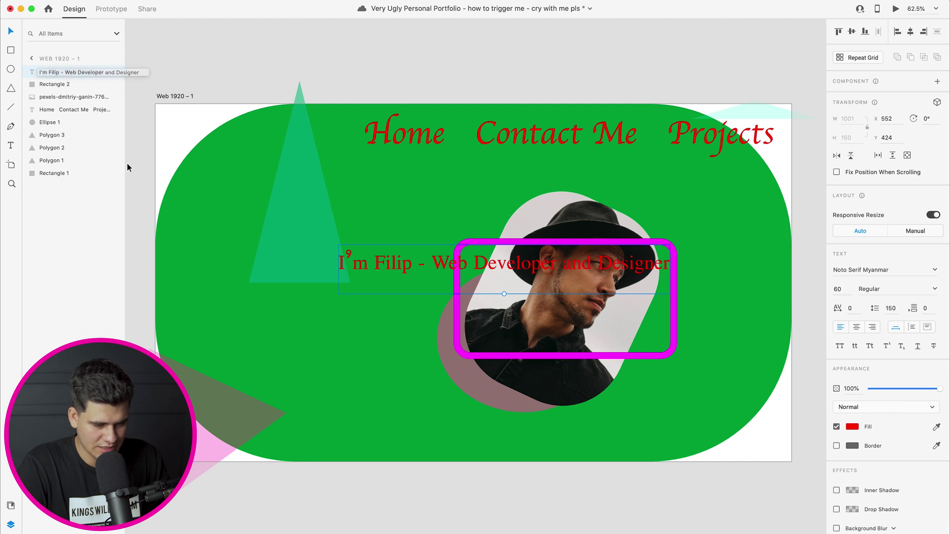
click(375, 422)
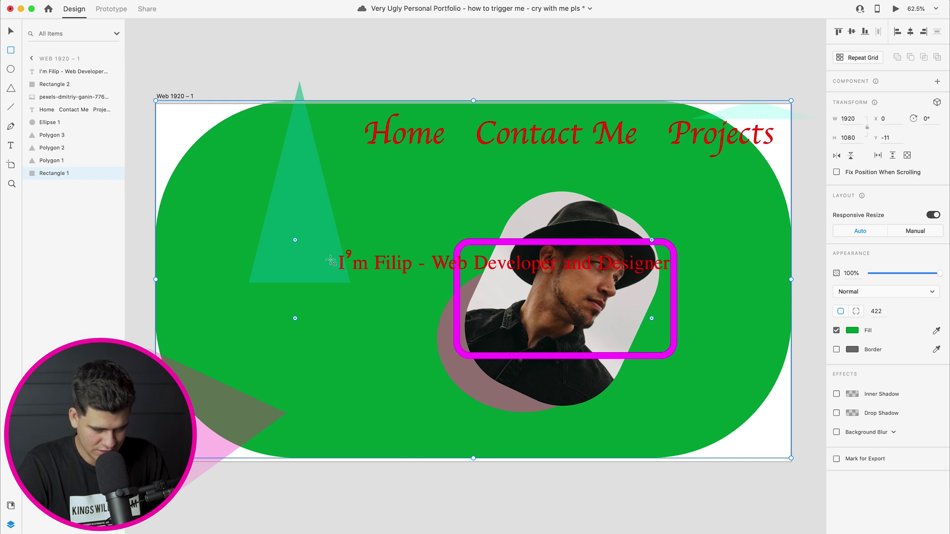
Draw a thin white strip behind the tagline and resize it to fit the text
drag(331, 258, 683, 268)
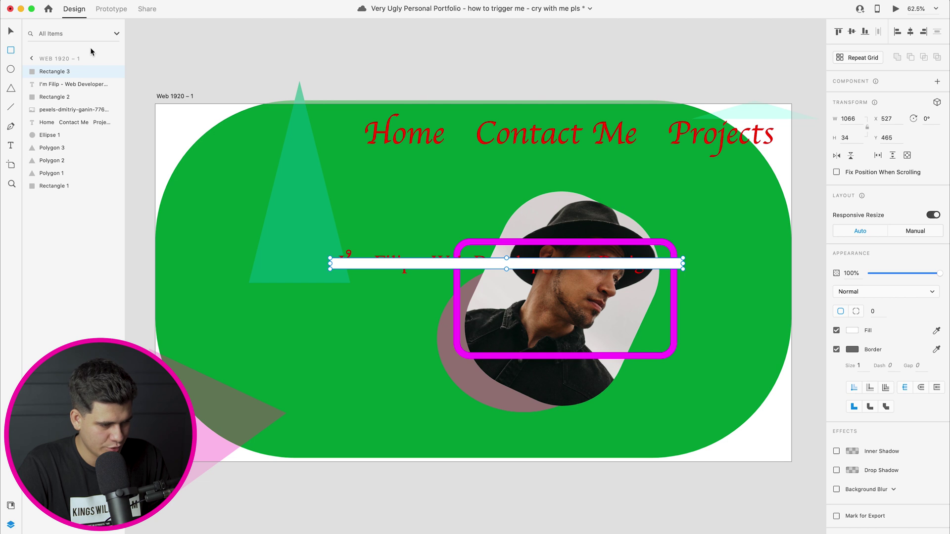
drag(80, 77, 81, 92)
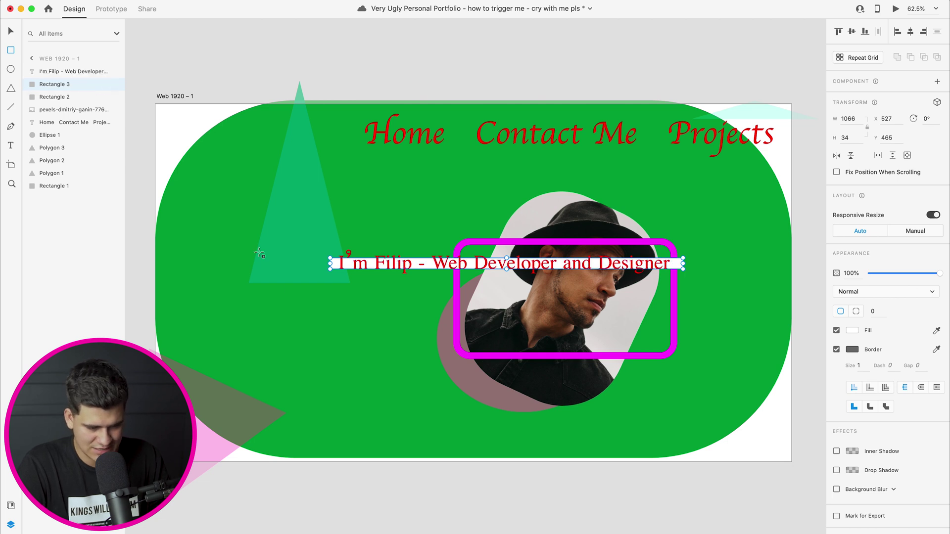
drag(507, 270, 507, 275)
drag(655, 270, 650, 275)
click(377, 392)
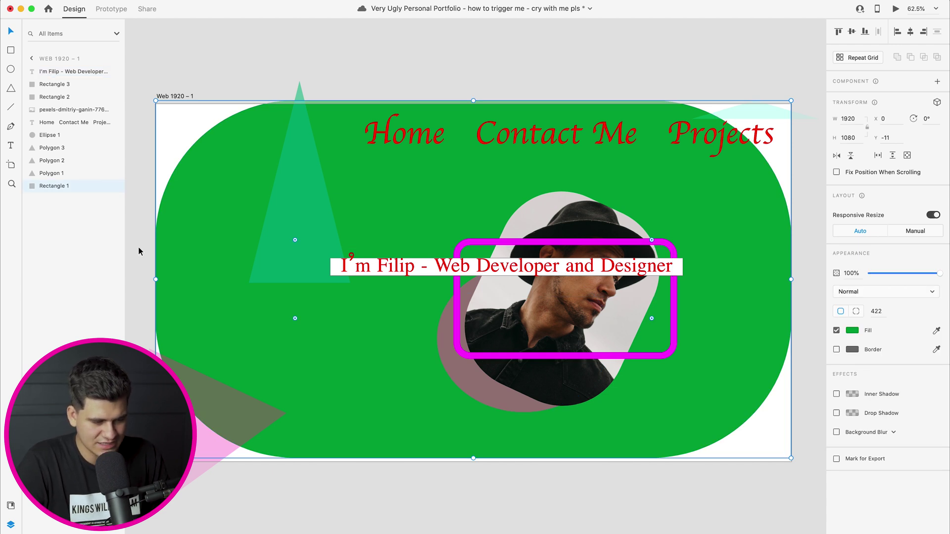
click(187, 122)
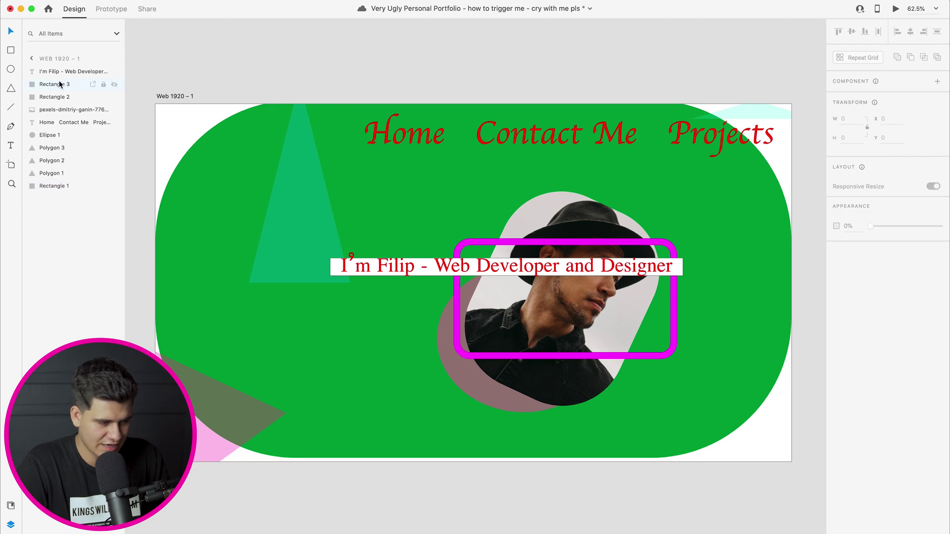
click(11, 50)
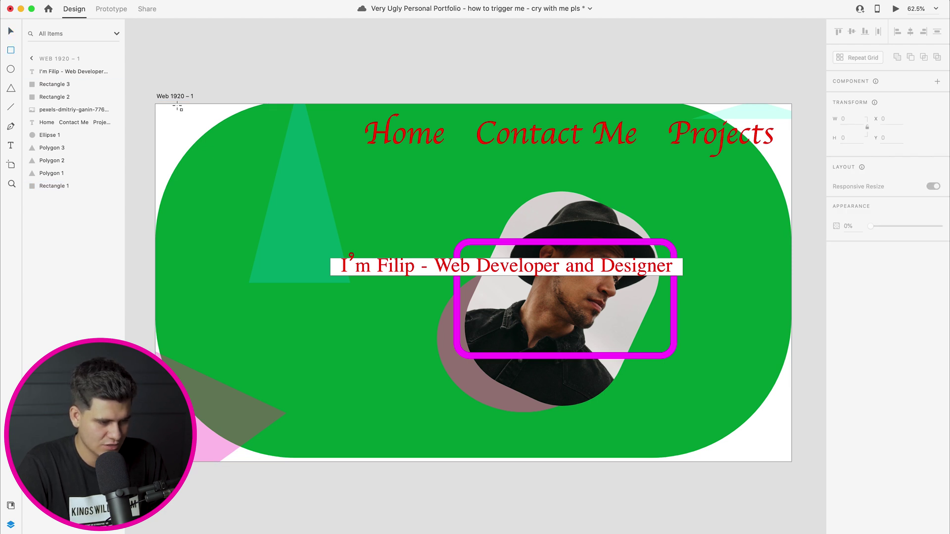
Add a borderless #F4E42F yellow rectangle covering the artboard, sent to the back
drag(141, 61, 670, 498)
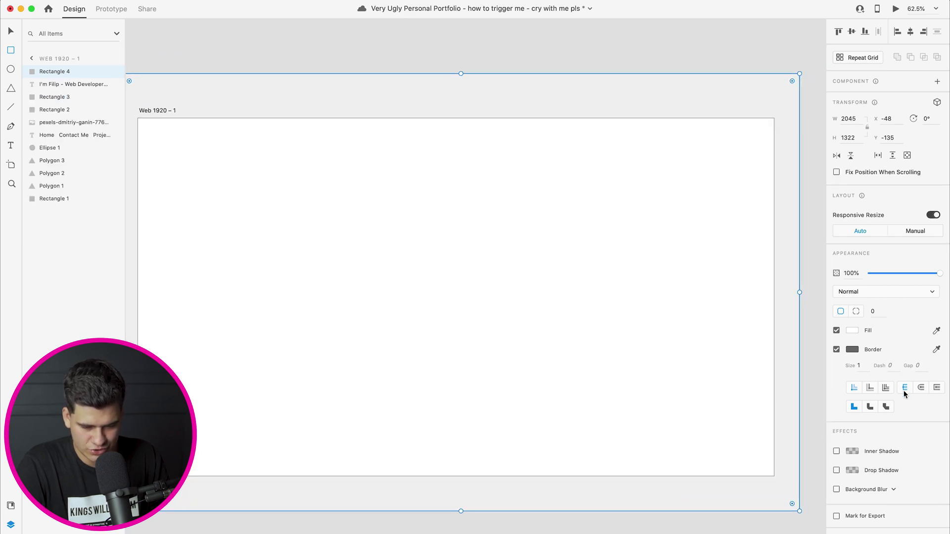
click(836, 350)
click(852, 332)
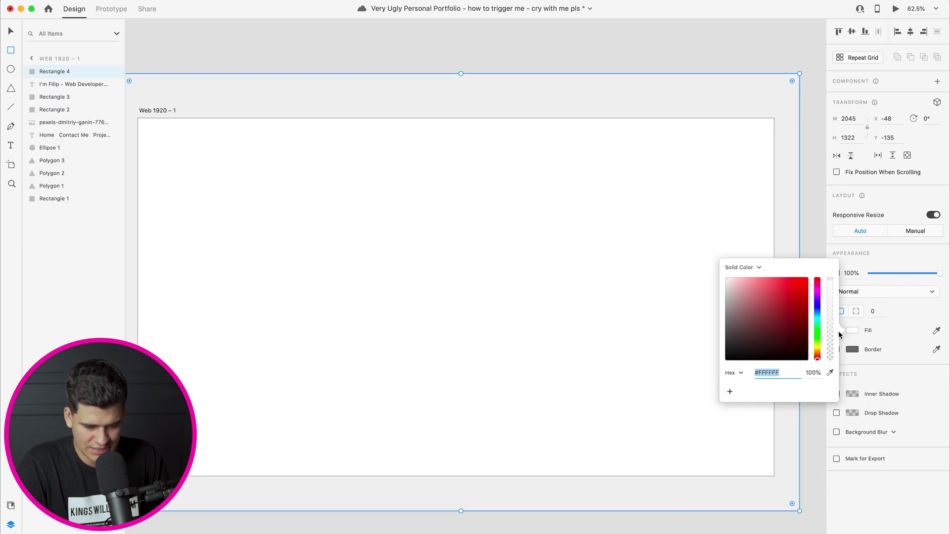
drag(814, 336, 817, 348)
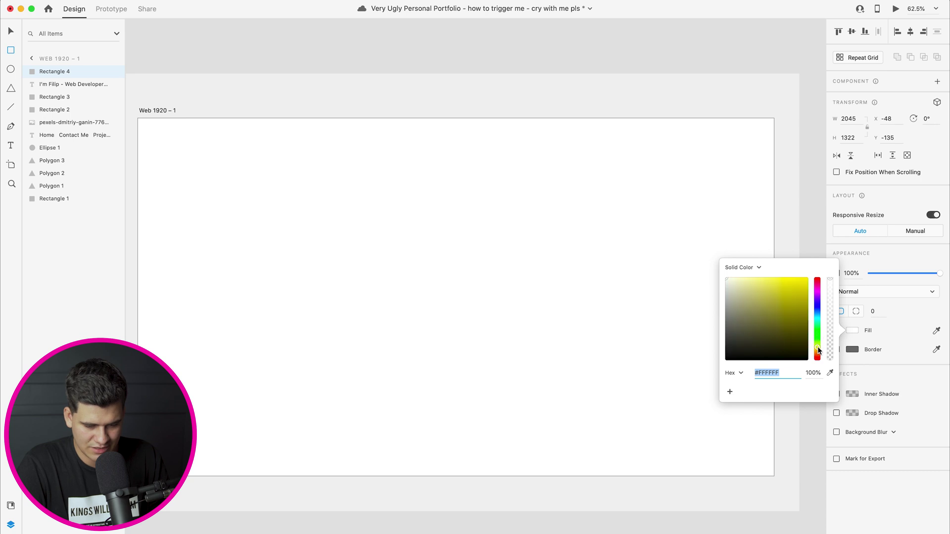
drag(783, 290, 791, 281)
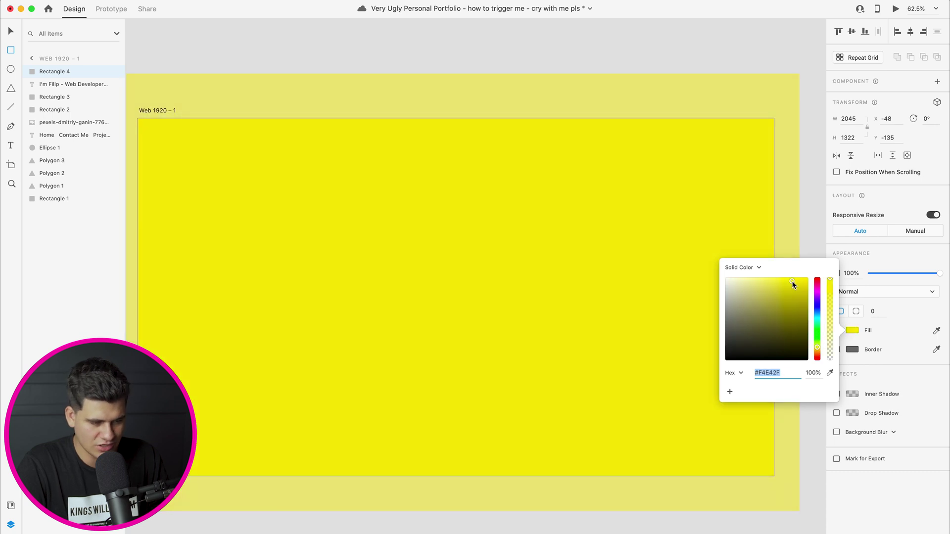
drag(43, 72, 42, 205)
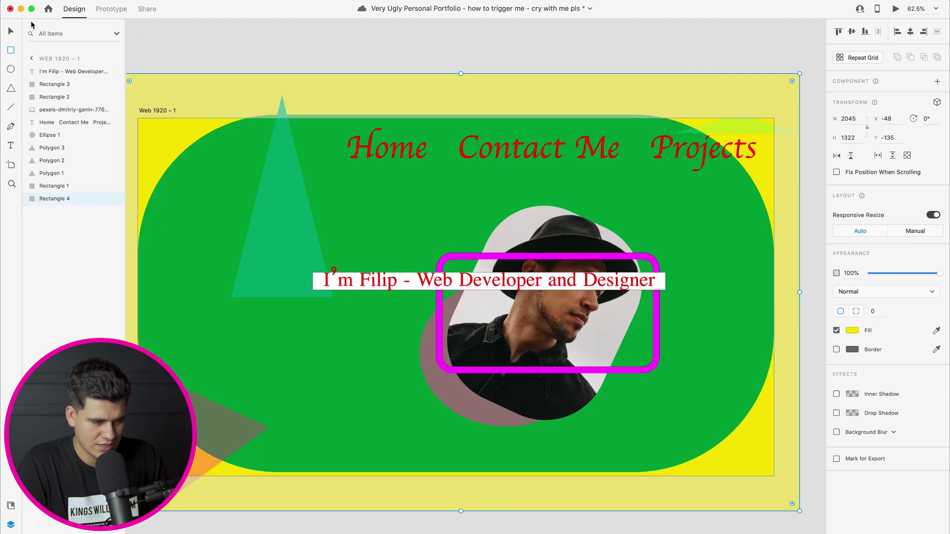
click(257, 40)
scroll(305, 60, left, 3)
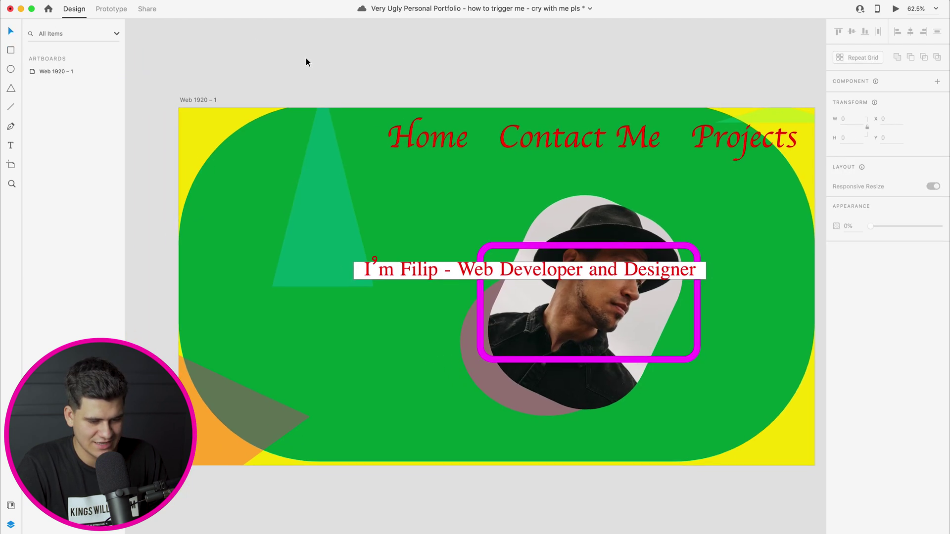
Save the portfolio with its new yellow backdrop using Cmd+S
scroll(306, 58, right, 2)
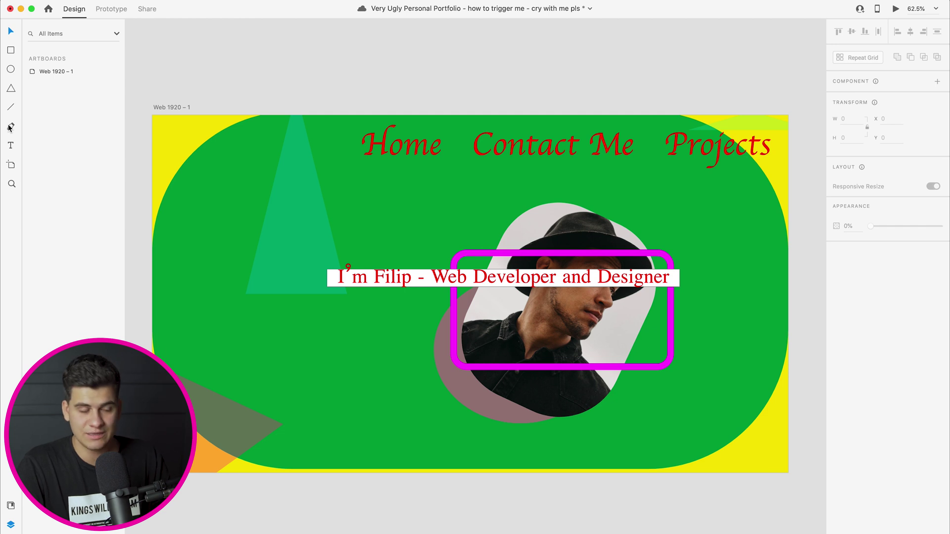
key(super+s)
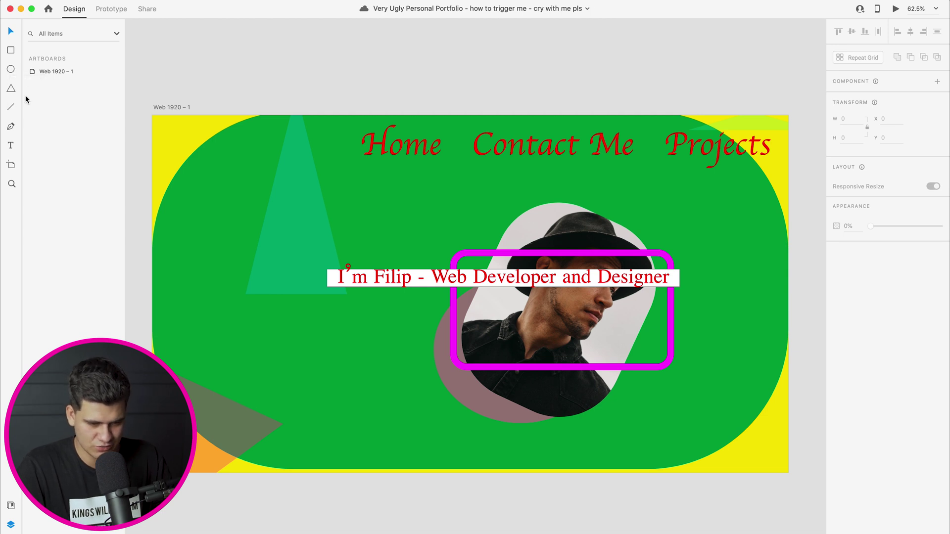
Draw a flat white oval near the bottom of the green shape, then duplicate it and move the copy right
click(11, 70)
drag(351, 435, 450, 452)
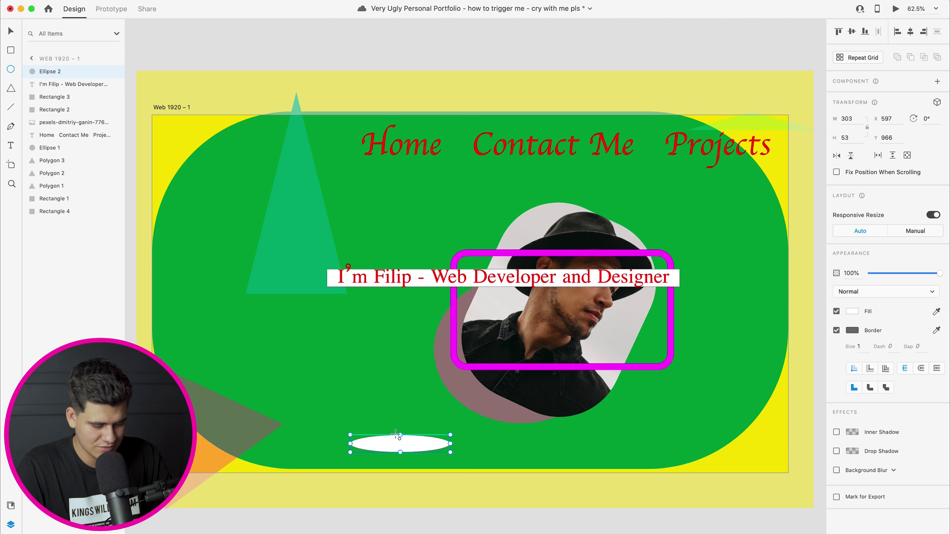
key(super+d)
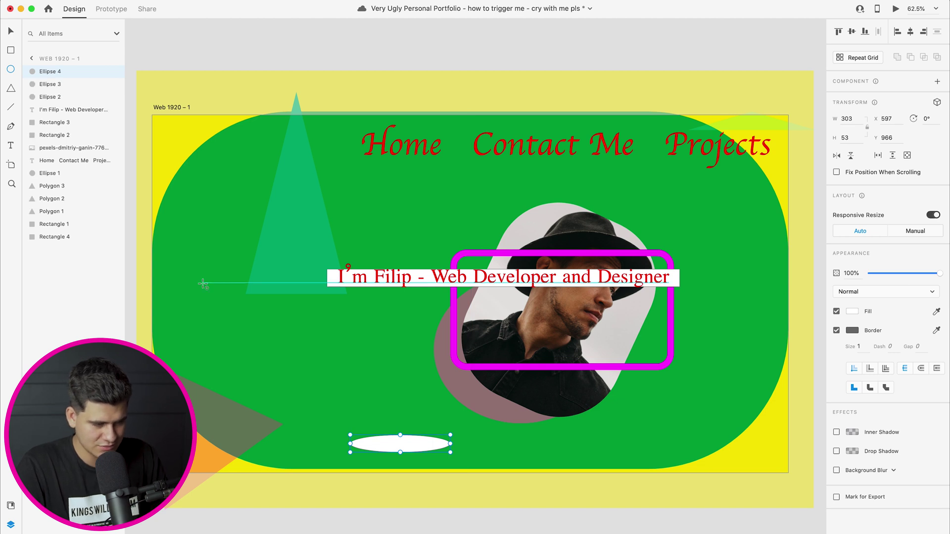
click(10, 33)
drag(397, 446, 608, 442)
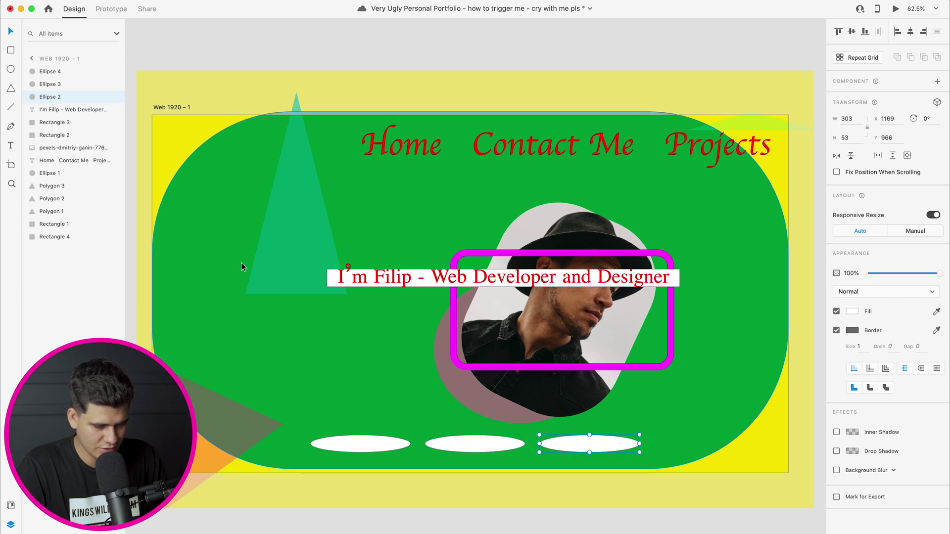
Remove the border from the left, middle and right ovals
click(363, 445)
click(836, 330)
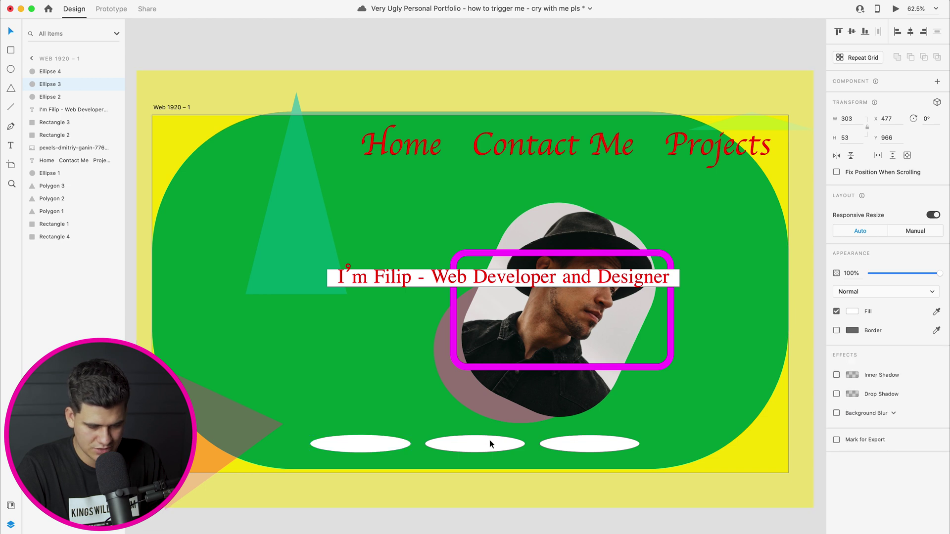
click(491, 441)
click(836, 331)
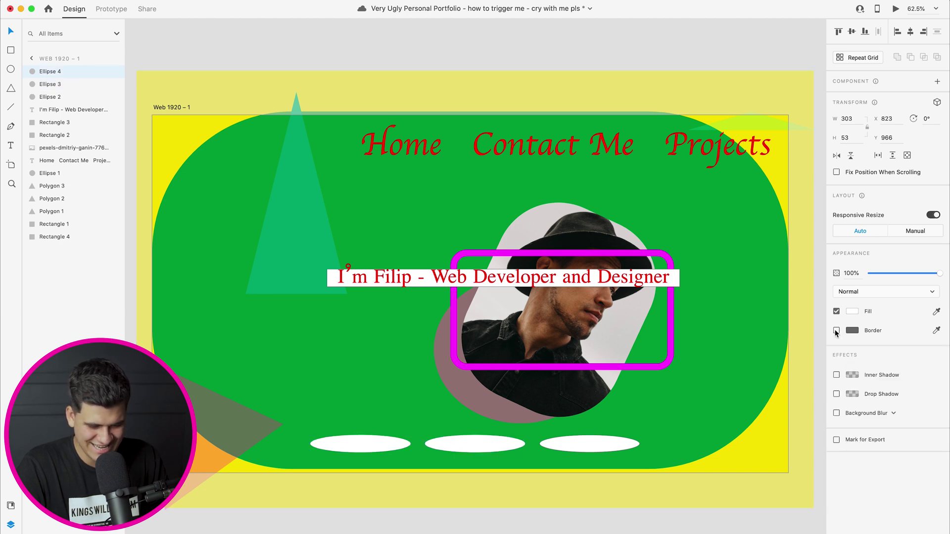
click(607, 441)
click(836, 330)
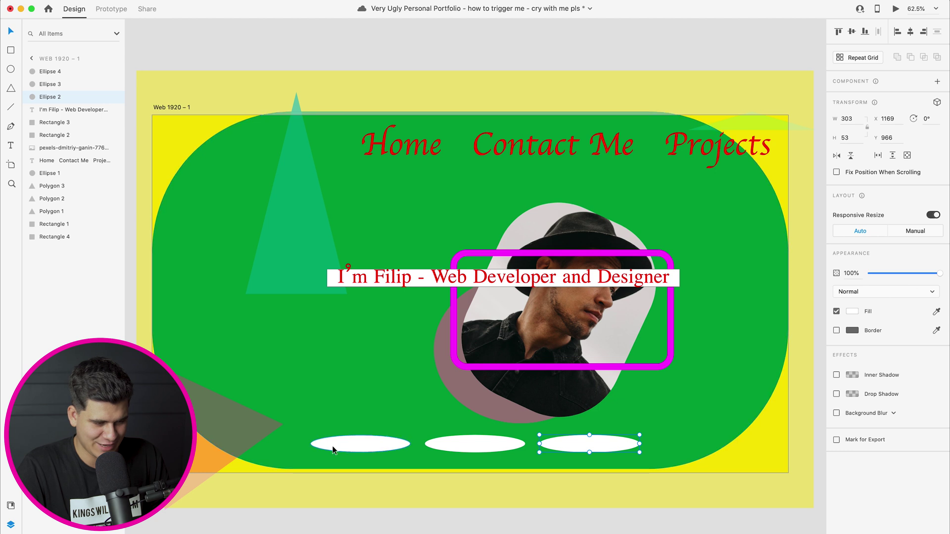
Add a 'Facebook' text label on the first oval
click(11, 145)
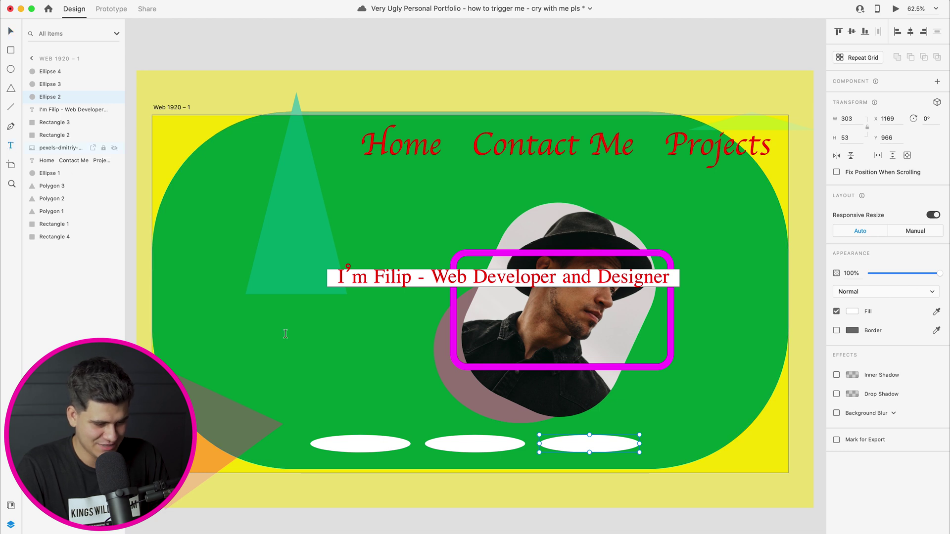
click(360, 443)
text(Facebook)
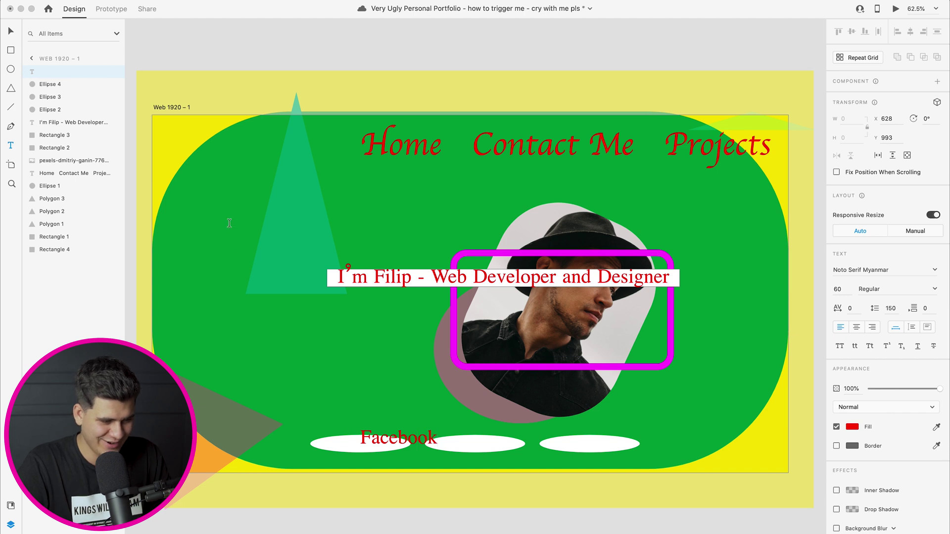
click(10, 31)
Label the second oval 'Twitter' and centre the Twitter and GitHub labels on their ovals
click(11, 144)
click(479, 441)
text(Twitter)
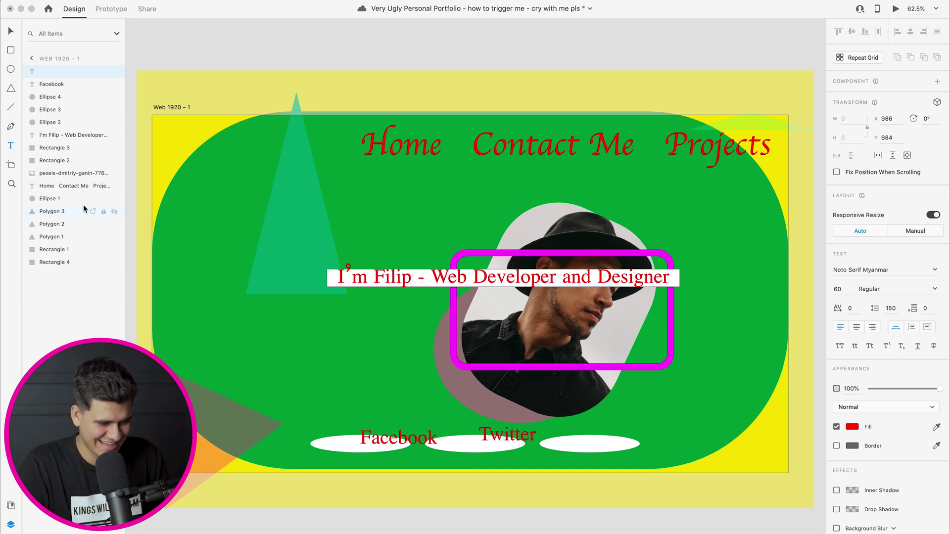
click(11, 145)
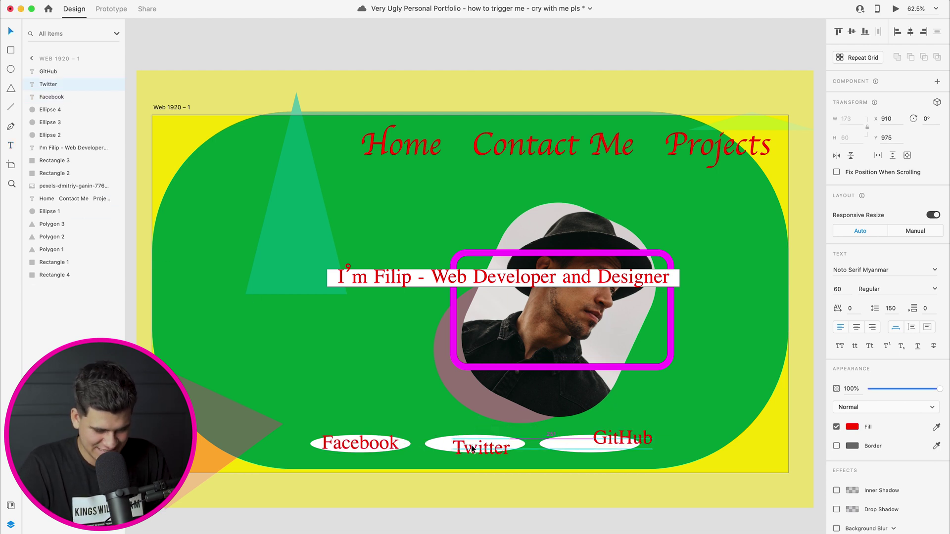
drag(477, 448, 471, 444)
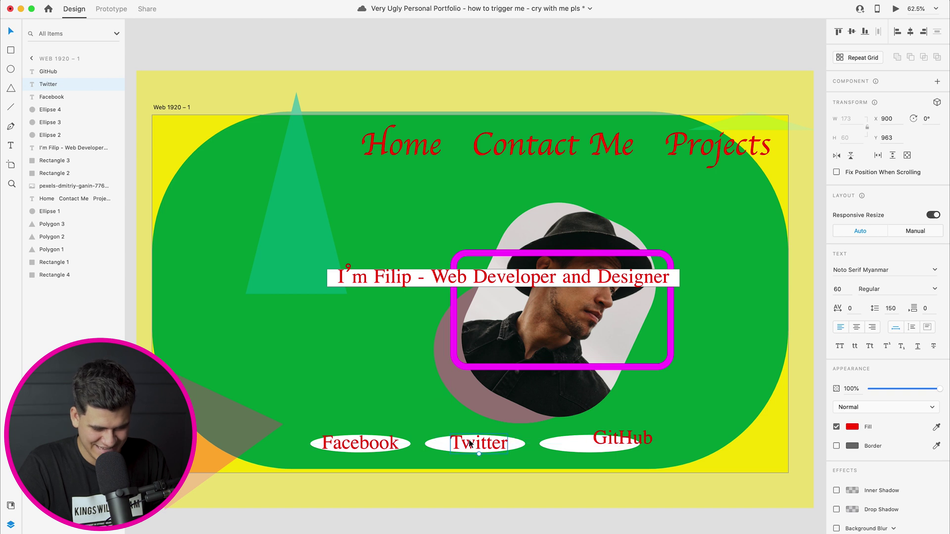
drag(613, 441, 583, 447)
drag(463, 450, 461, 448)
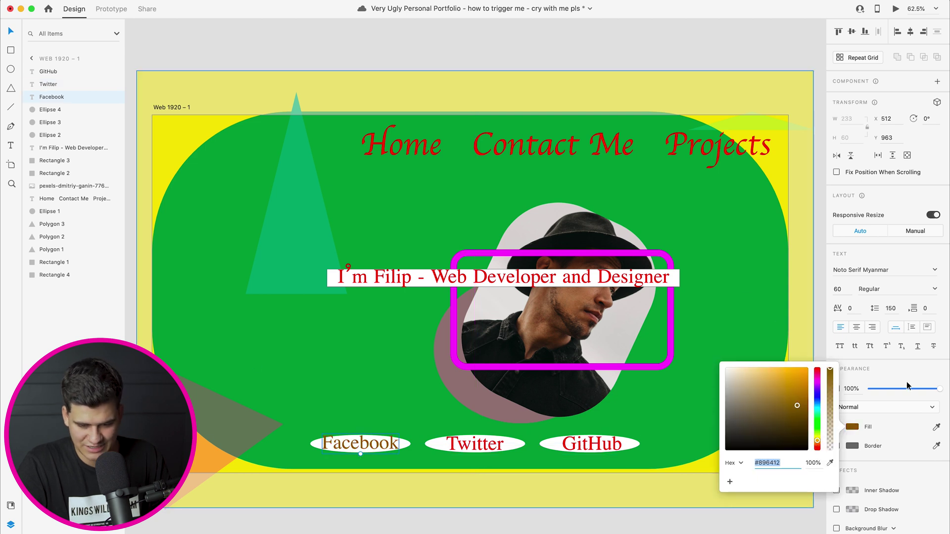
Eyedrop the background green into the Facebook, Twitter and GitHub label fills
click(908, 385)
click(937, 427)
click(389, 355)
click(470, 448)
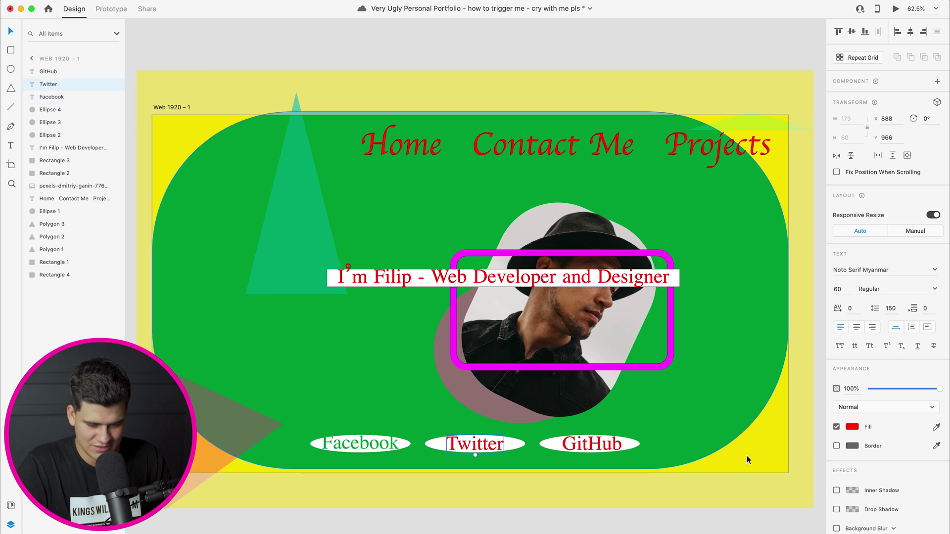
click(936, 427)
click(395, 410)
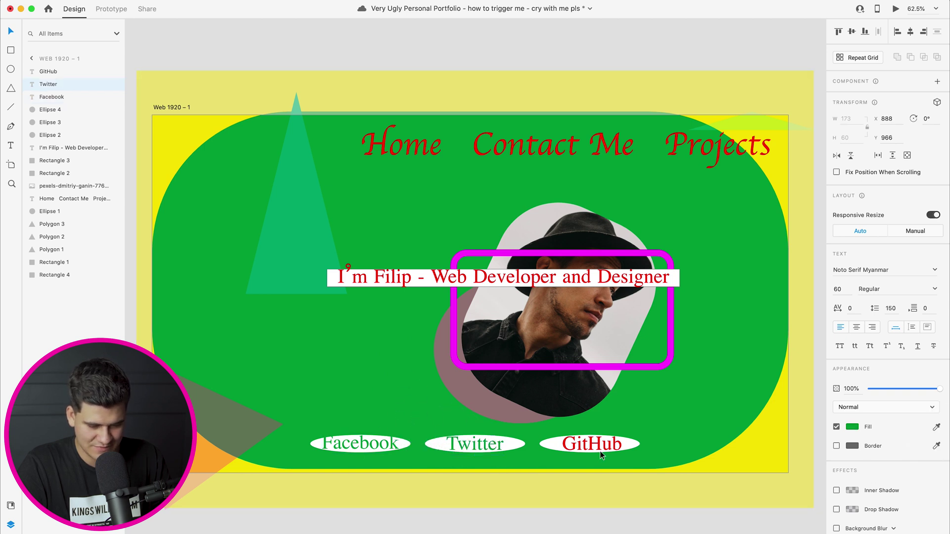
click(598, 448)
click(937, 427)
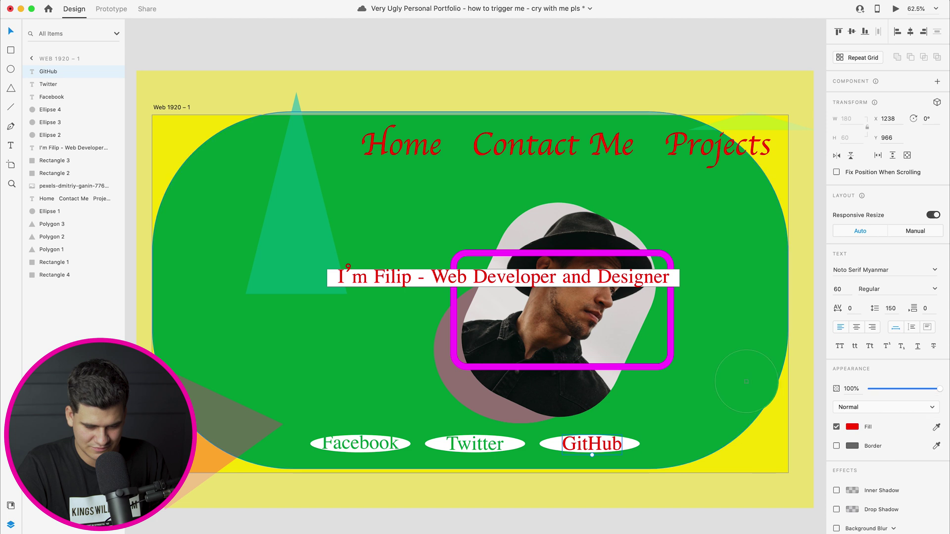
click(717, 297)
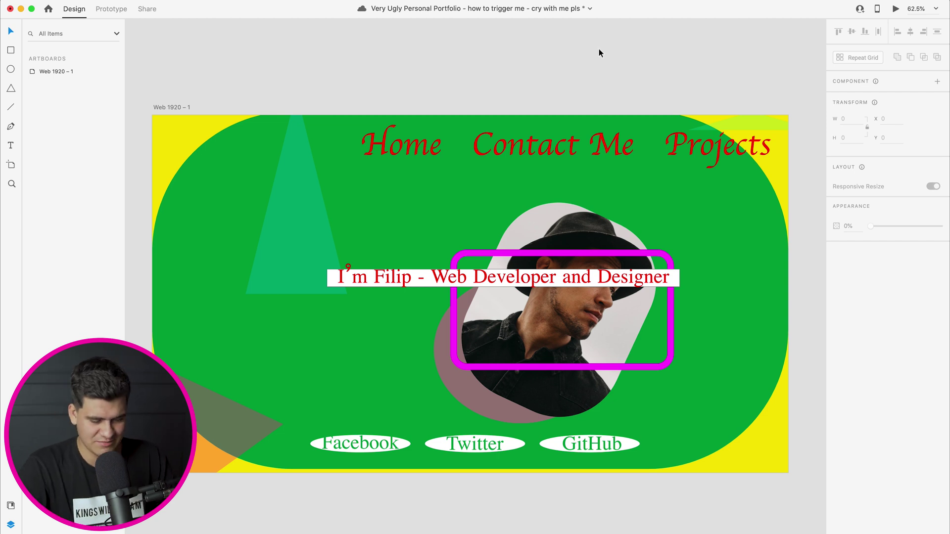
Discard a stray line and draw three tall rectangles of different widths down the left side
click(13, 108)
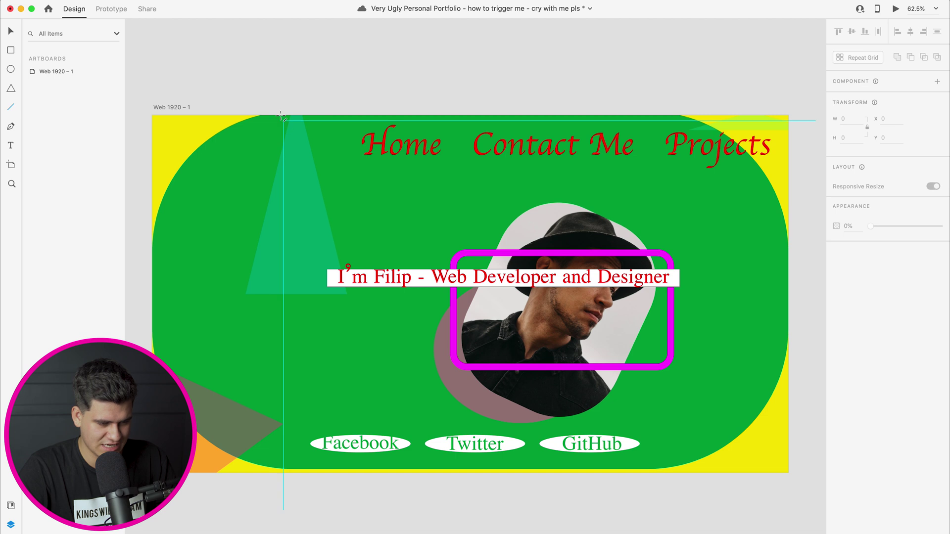
mouse_move(203, 107)
mouse_down()
mouse_move(218, 524)
mouse_move(196, 527)
mouse_move(209, 525)
mouse_move(212, 409)
mouse_move(197, 431)
mouse_up()
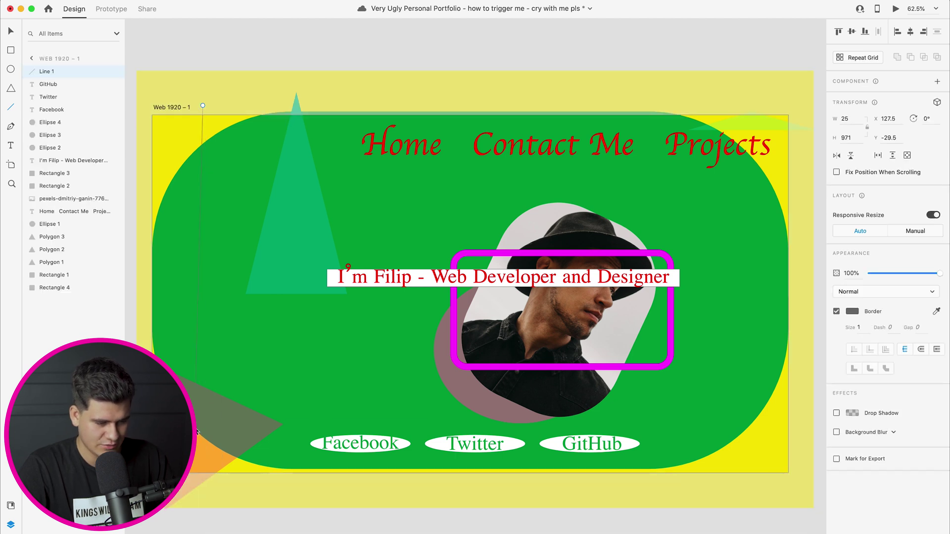
key(super+z)
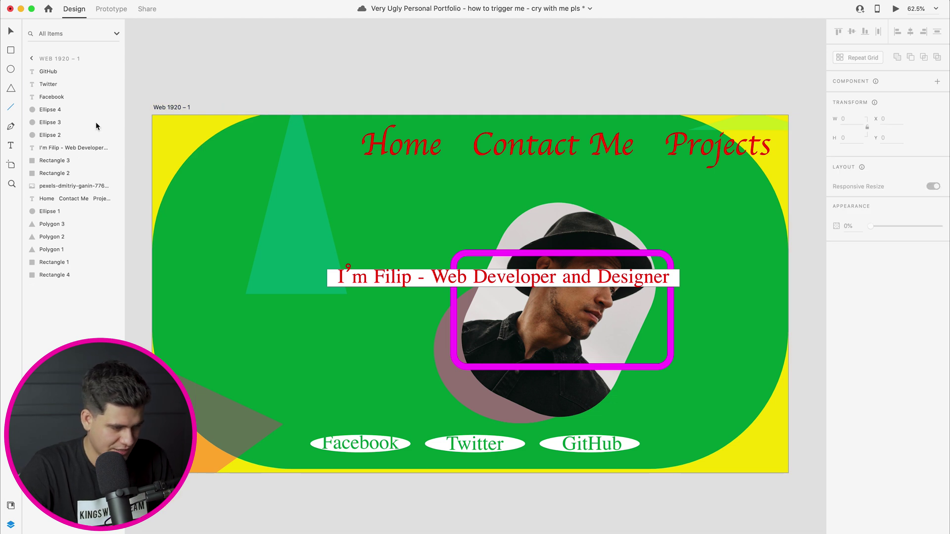
click(11, 50)
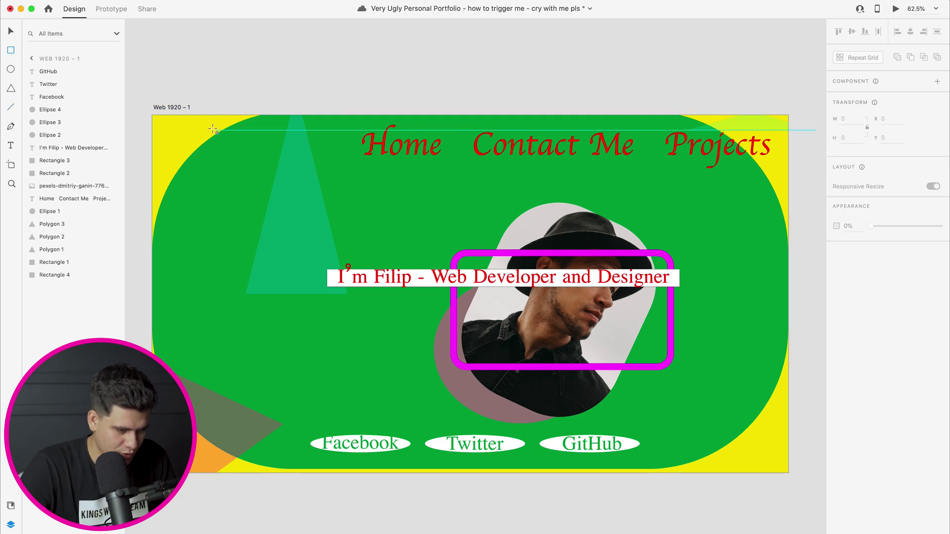
mouse_move(209, 104)
mouse_down()
mouse_move(221, 403)
mouse_move(201, 525)
mouse_move(217, 490)
mouse_up()
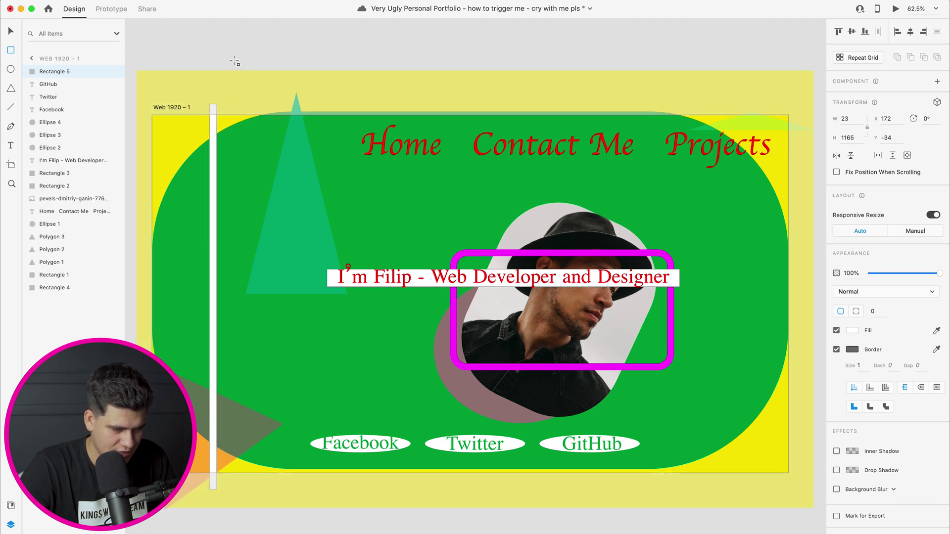
mouse_move(231, 100)
mouse_down()
mouse_move(242, 315)
mouse_move(235, 480)
mouse_up()
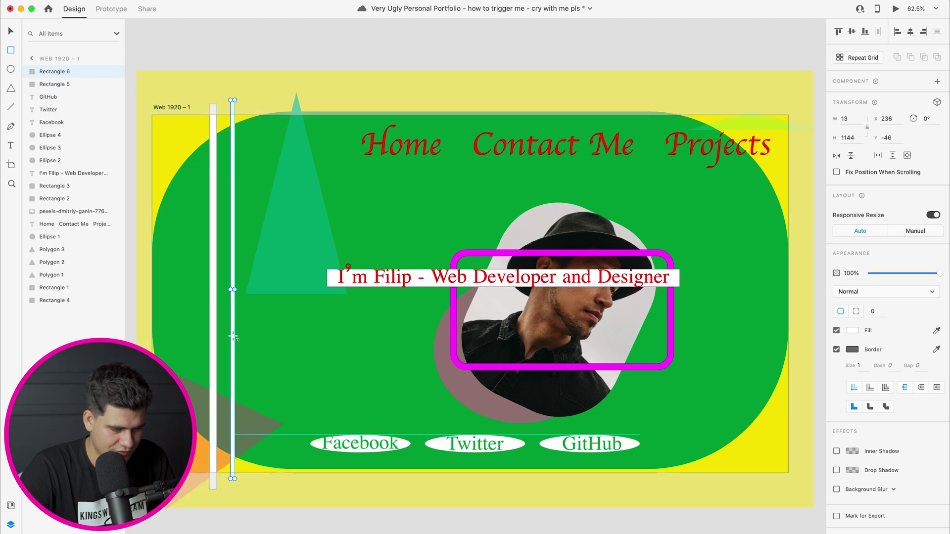
mouse_move(250, 93)
mouse_down()
mouse_move(271, 206)
mouse_move(266, 499)
mouse_up()
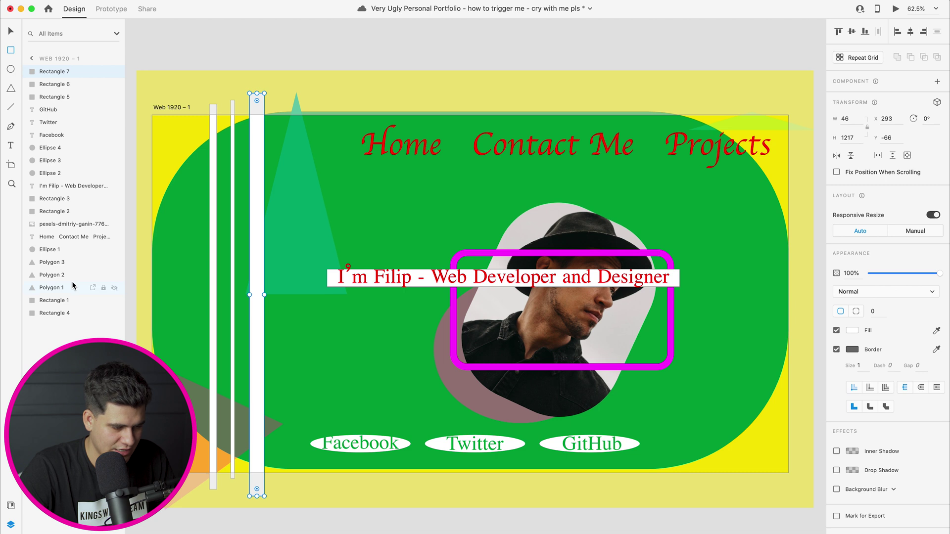
Turn off the borders on the wide and thin middle stripes
click(836, 349)
key(v)
click(234, 215)
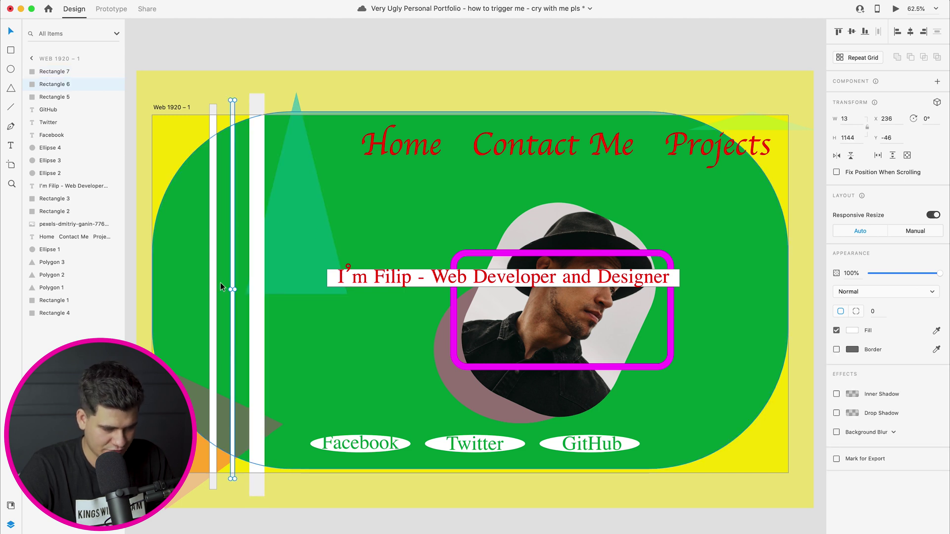
click(216, 282)
click(852, 331)
Colour the wide right stripe red and the thin middle stripe dark green
drag(804, 314, 808, 282)
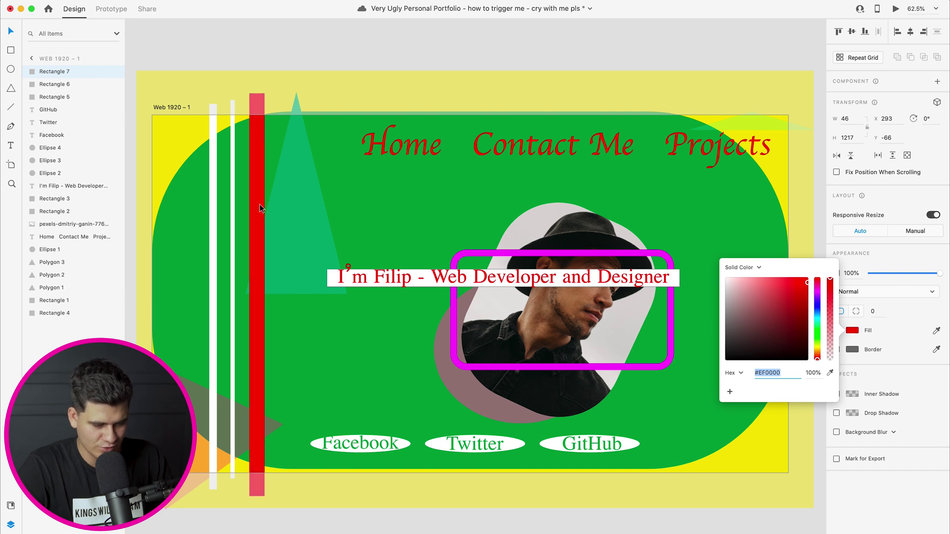
click(233, 209)
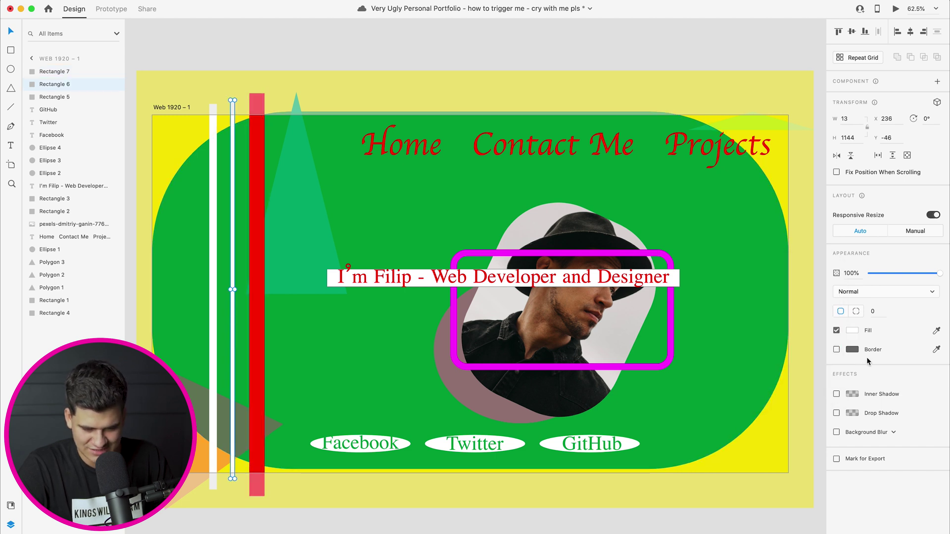
click(851, 330)
drag(817, 313, 817, 303)
click(236, 228)
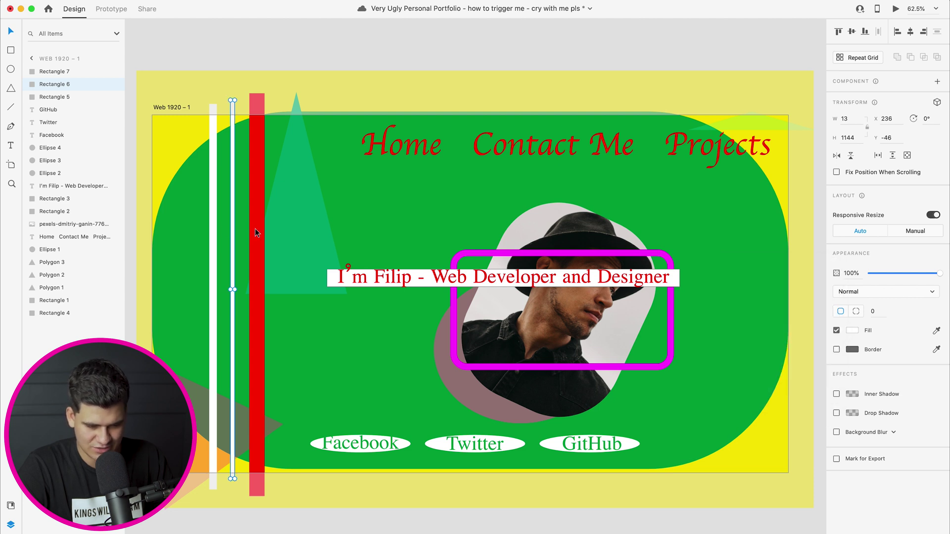
click(854, 330)
click(803, 319)
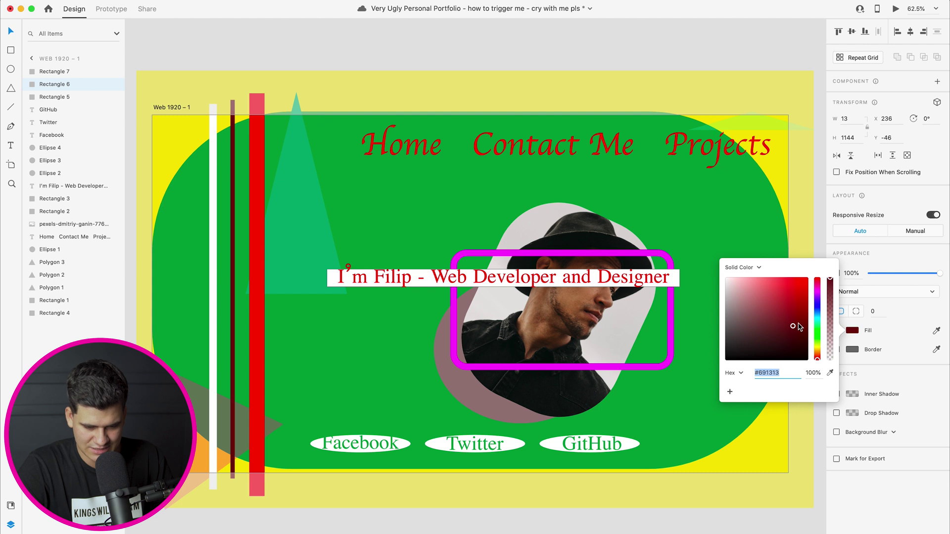
drag(821, 310, 810, 327)
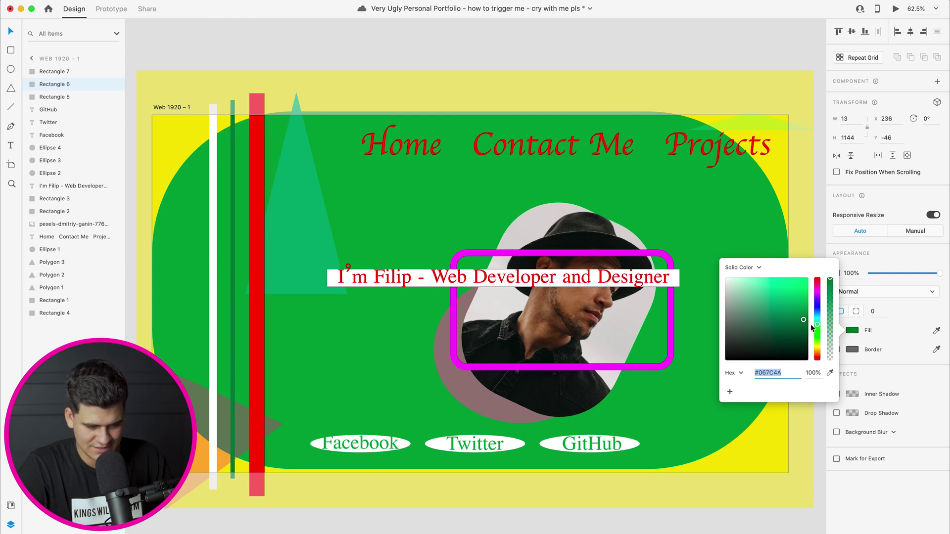
Fill the leftmost stripe bright cyan #09F7EE and remove its border
click(211, 279)
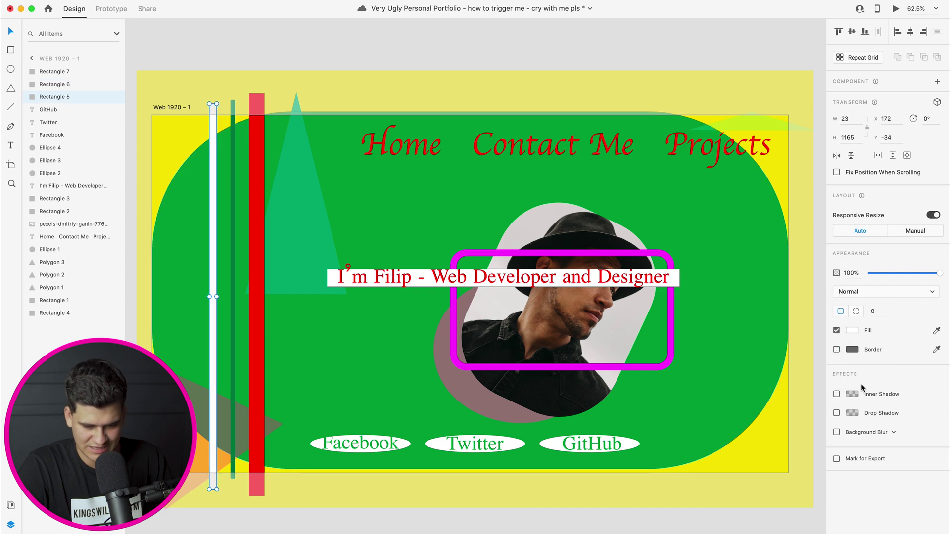
click(852, 349)
drag(818, 341, 813, 277)
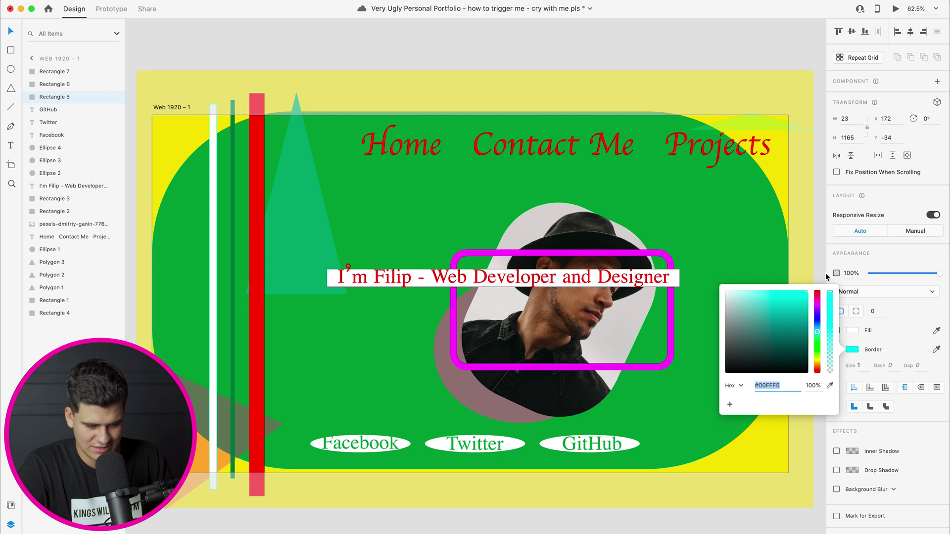
click(862, 352)
click(836, 350)
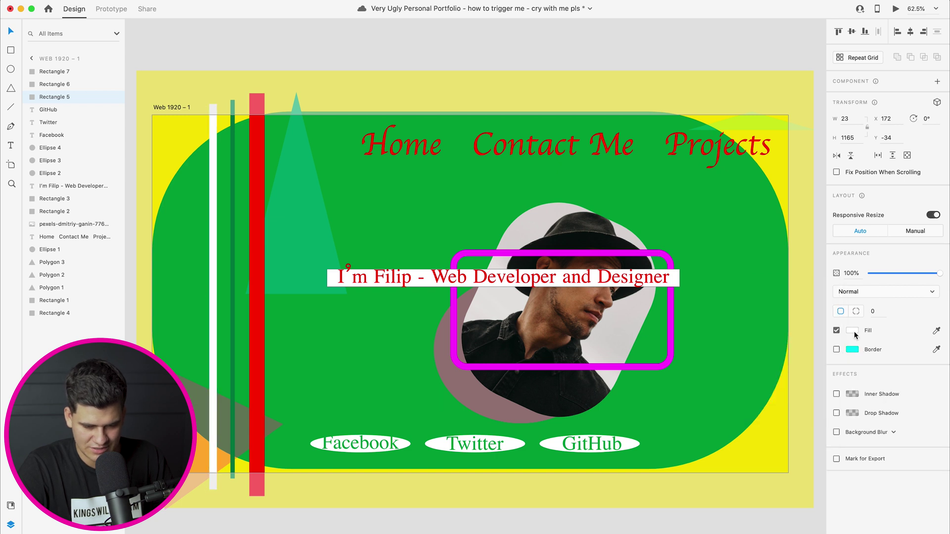
click(852, 331)
click(817, 319)
drag(796, 292, 806, 281)
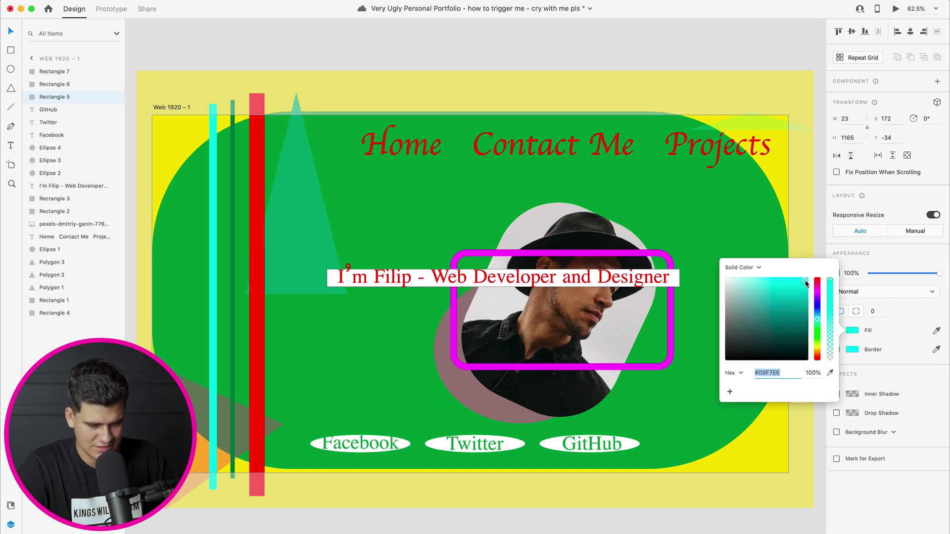
click(519, 44)
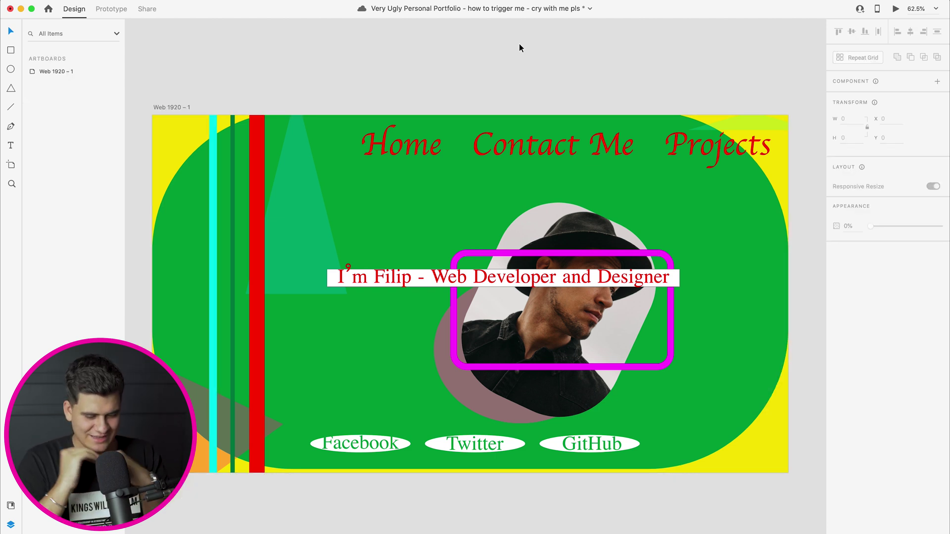